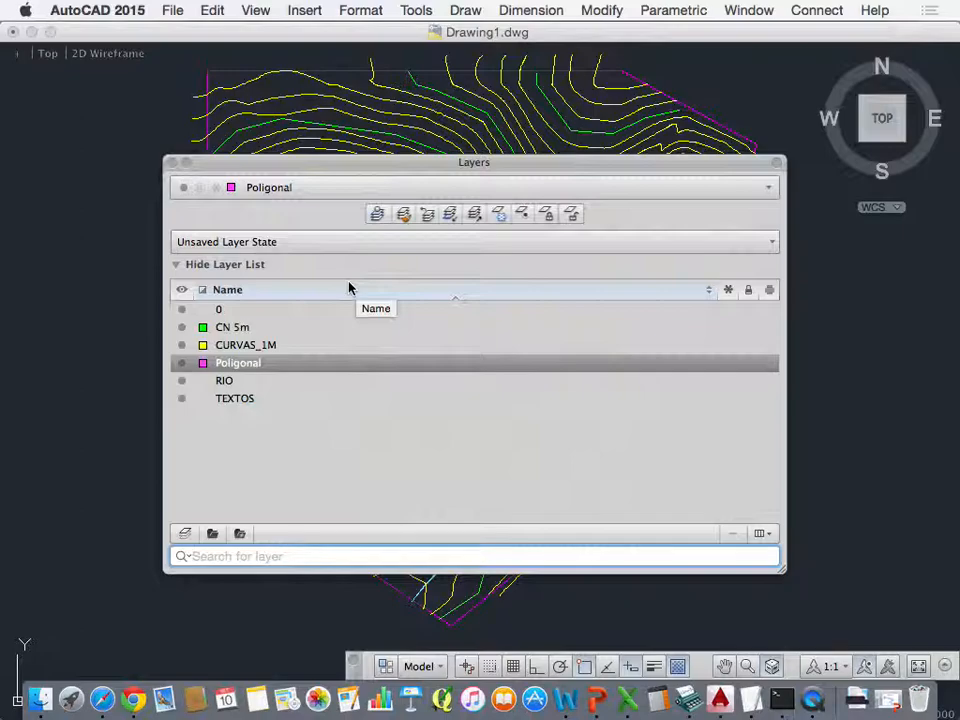
Step: Create a new layer named Quadras and set its colour to cyan
left_click_drag(420, 161, 295, 408)
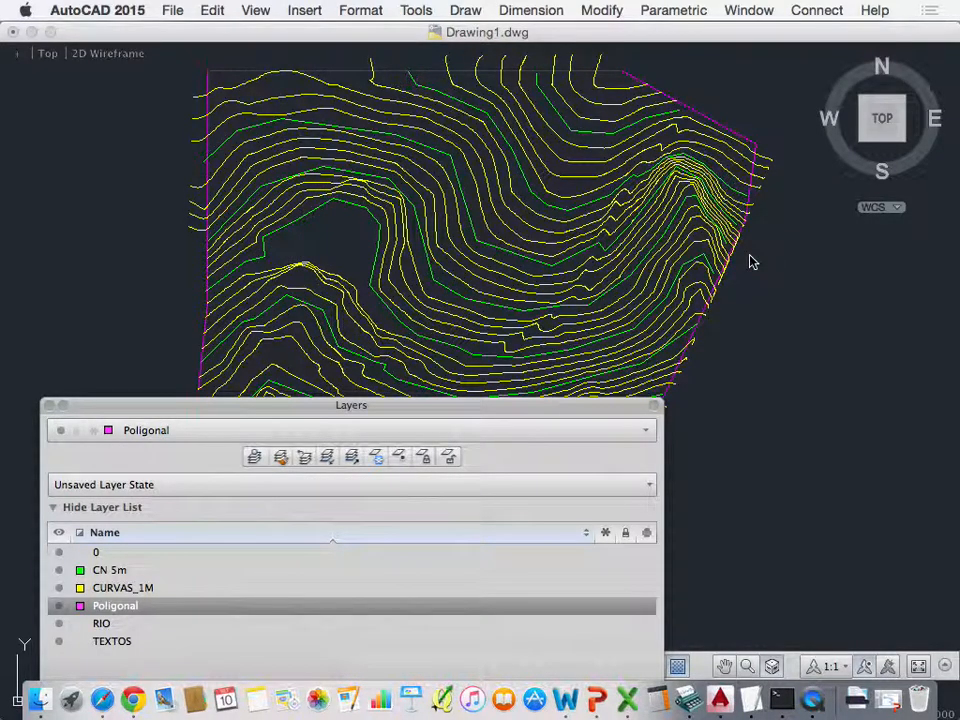
left_click_drag(439, 407, 501, 193)
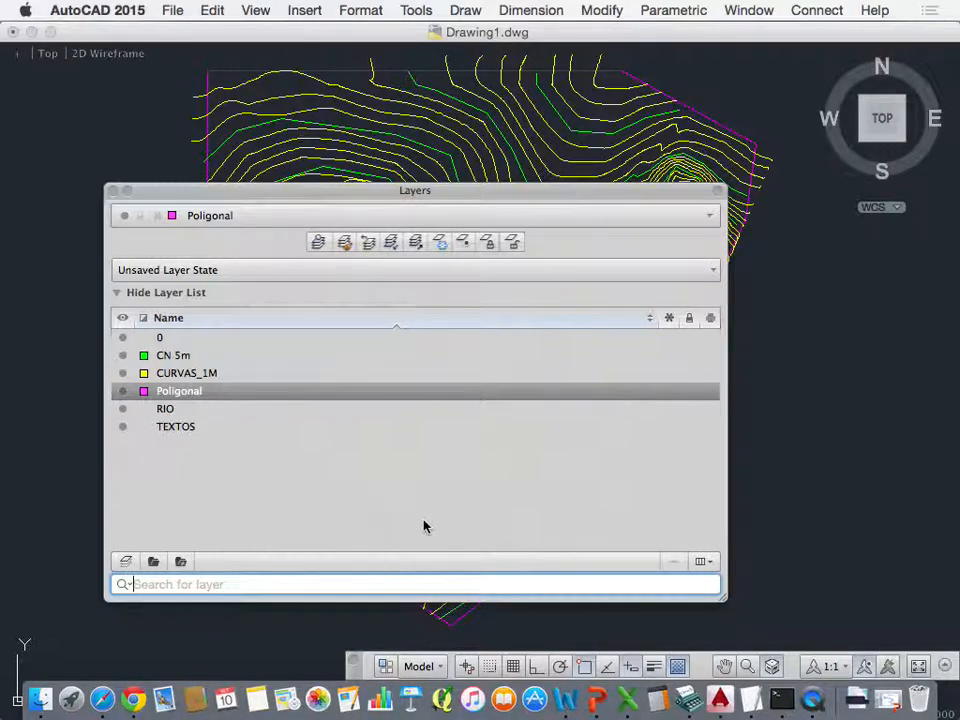
left_click(126, 563)
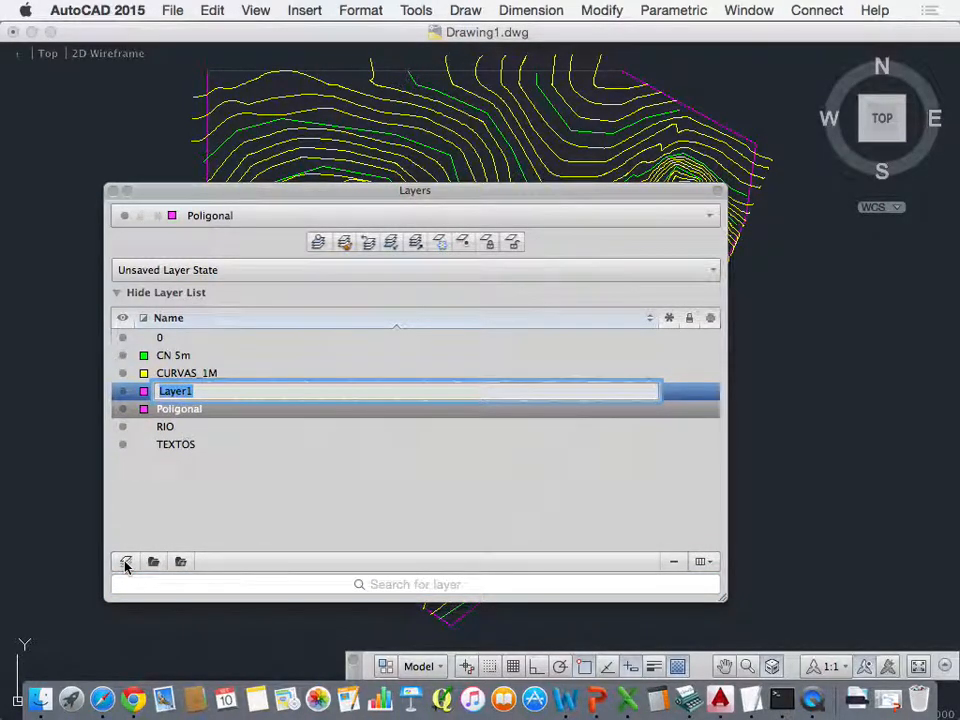
type("Quadras")
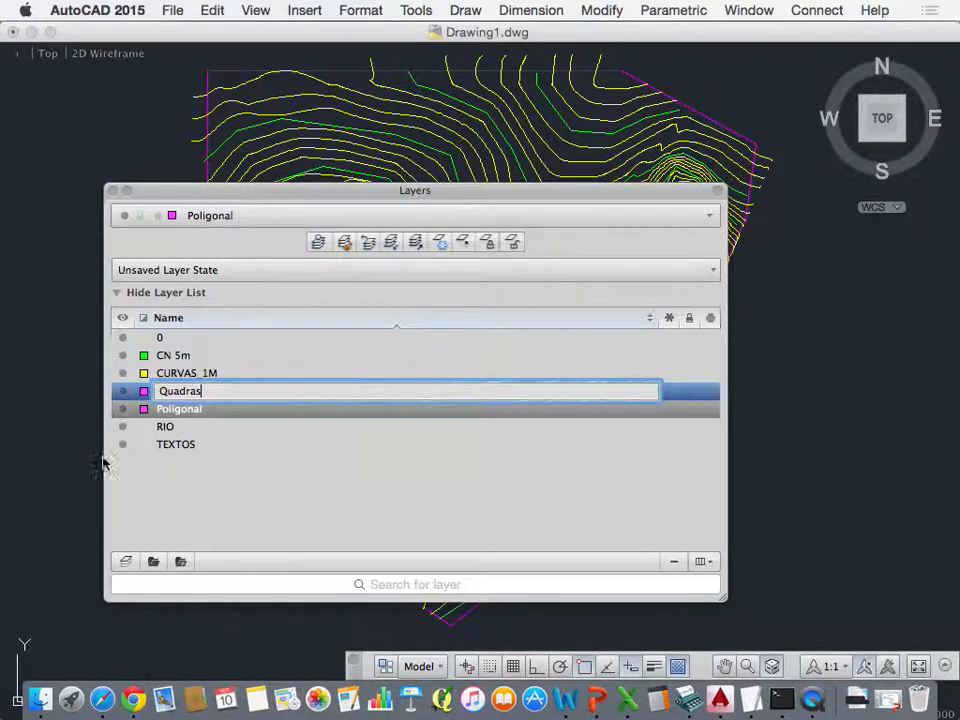
left_click(143, 391)
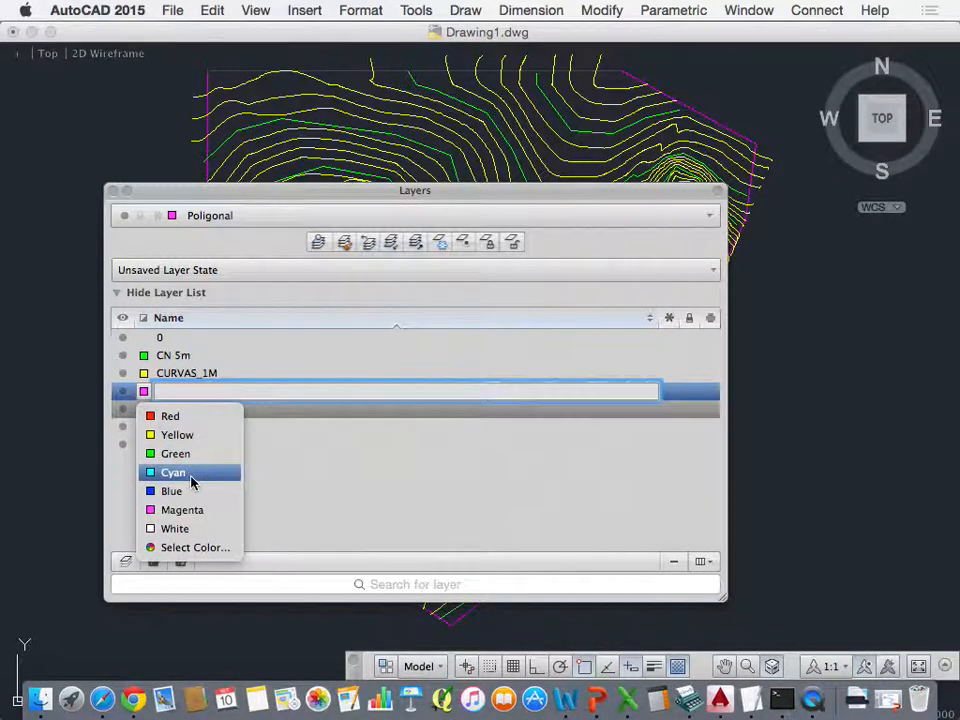
left_click(191, 475)
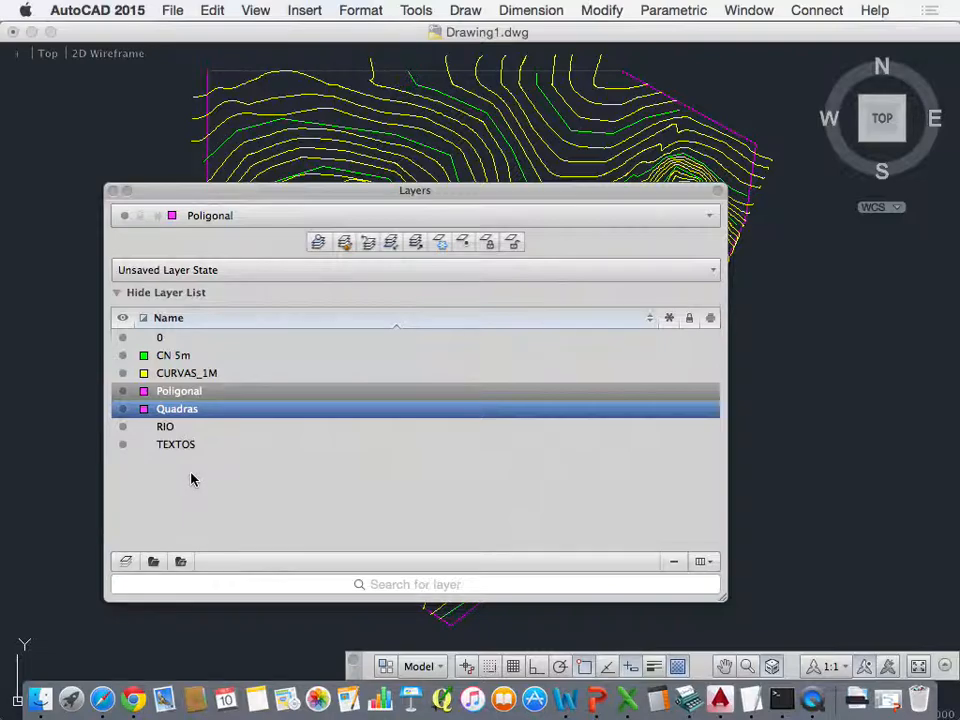
left_click(144, 409)
left_click(165, 490)
left_click(113, 191)
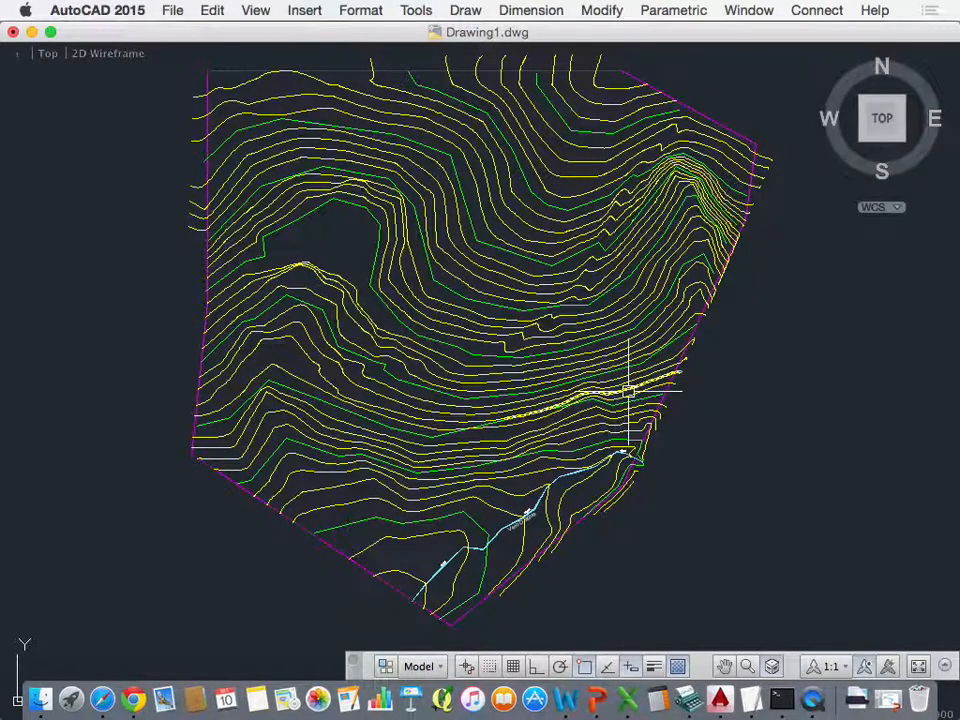
Step: Insert the drawing Ruas-2.dwg from Downloads as a block at 0,0,0 with rotation angle 0 and uniform scale 1
type("i")
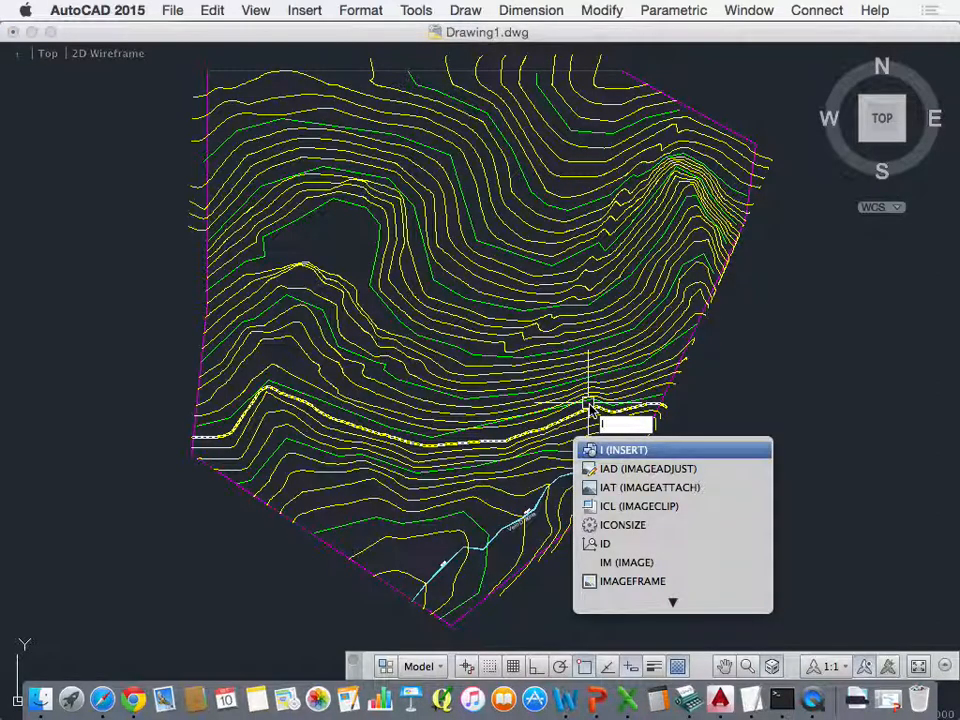
left_click(638, 454)
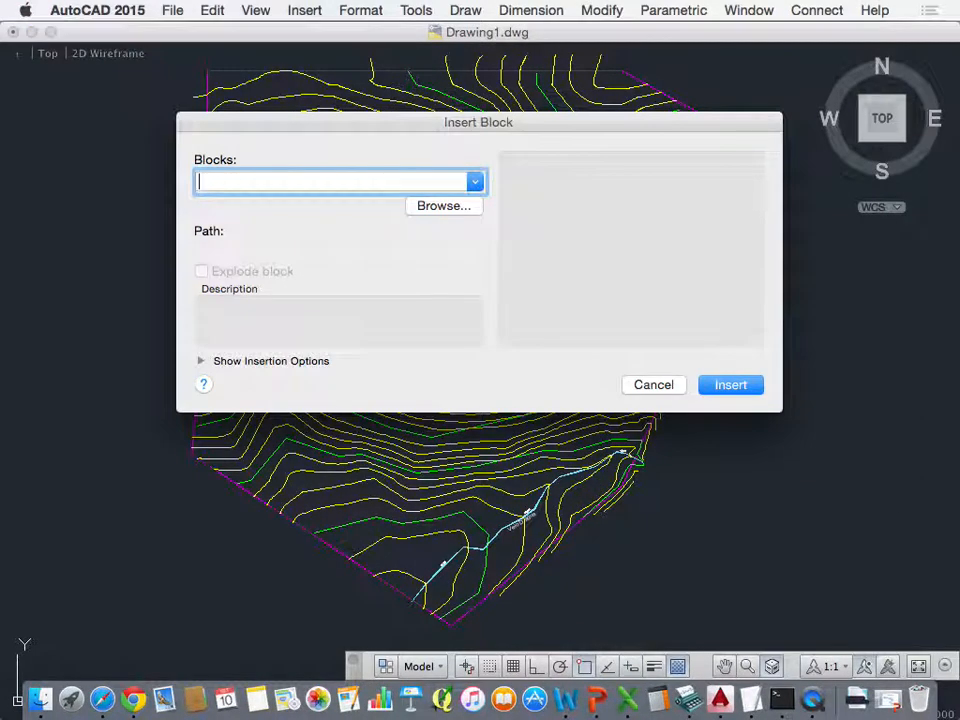
left_click(442, 211)
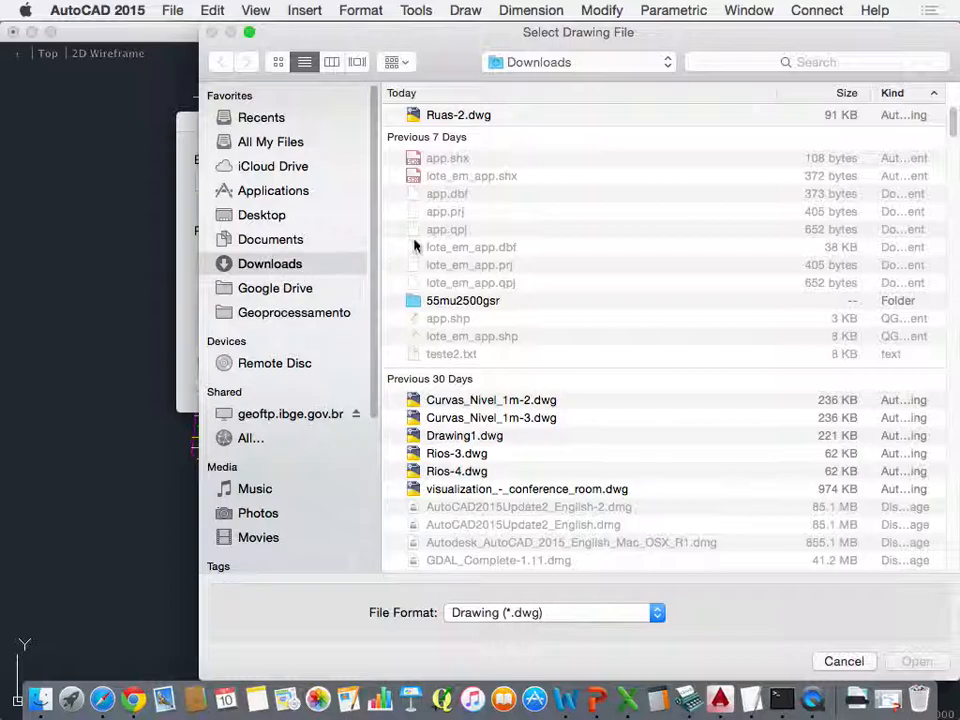
left_click(455, 118)
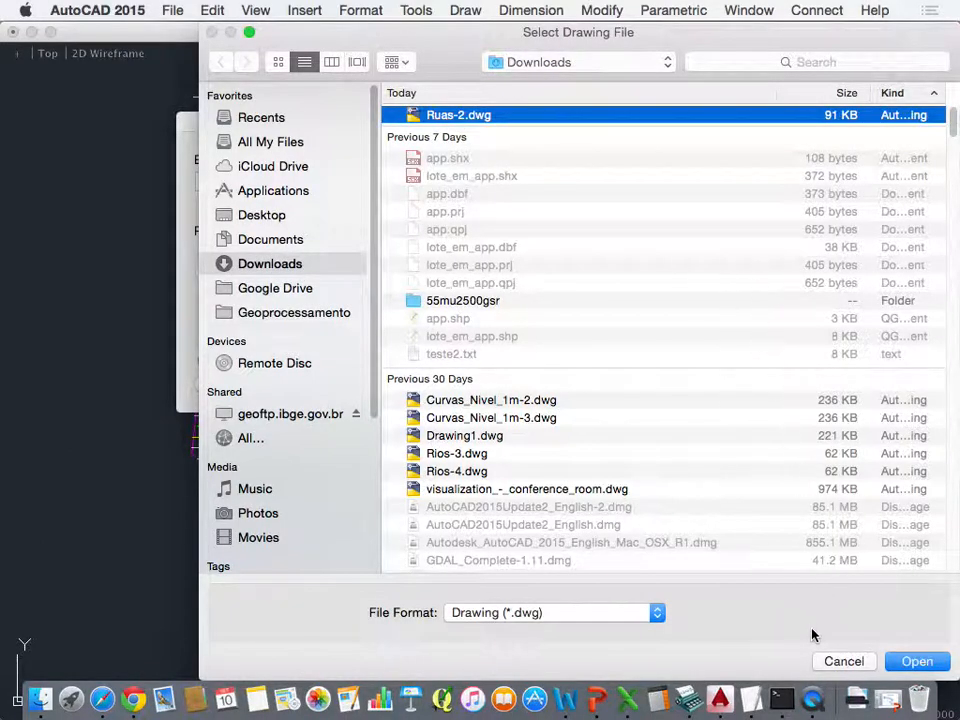
left_click(917, 661)
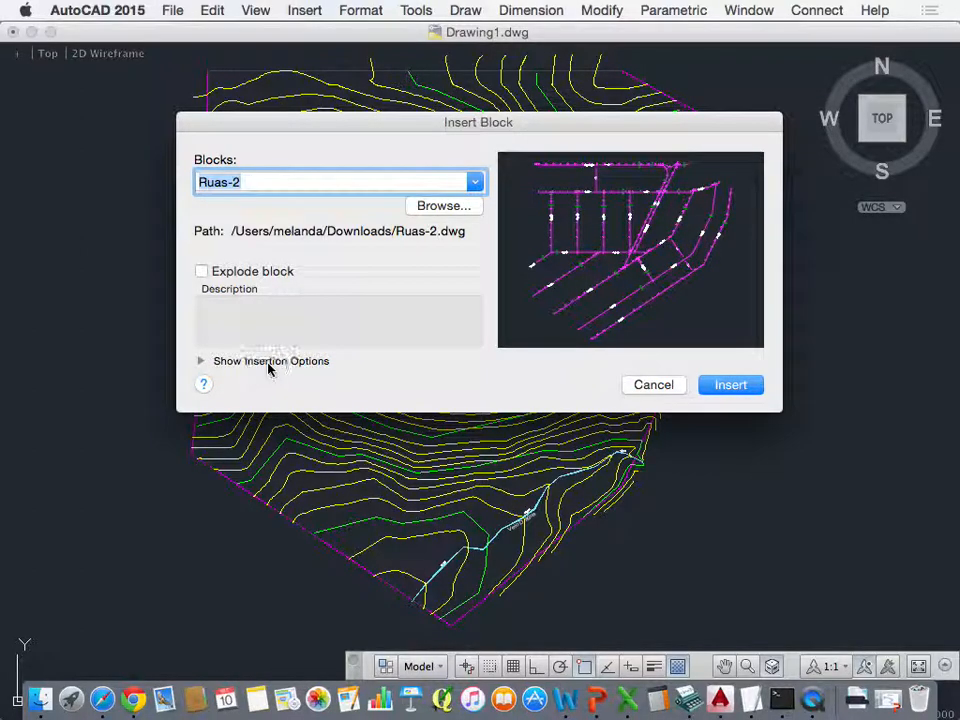
left_click(200, 361)
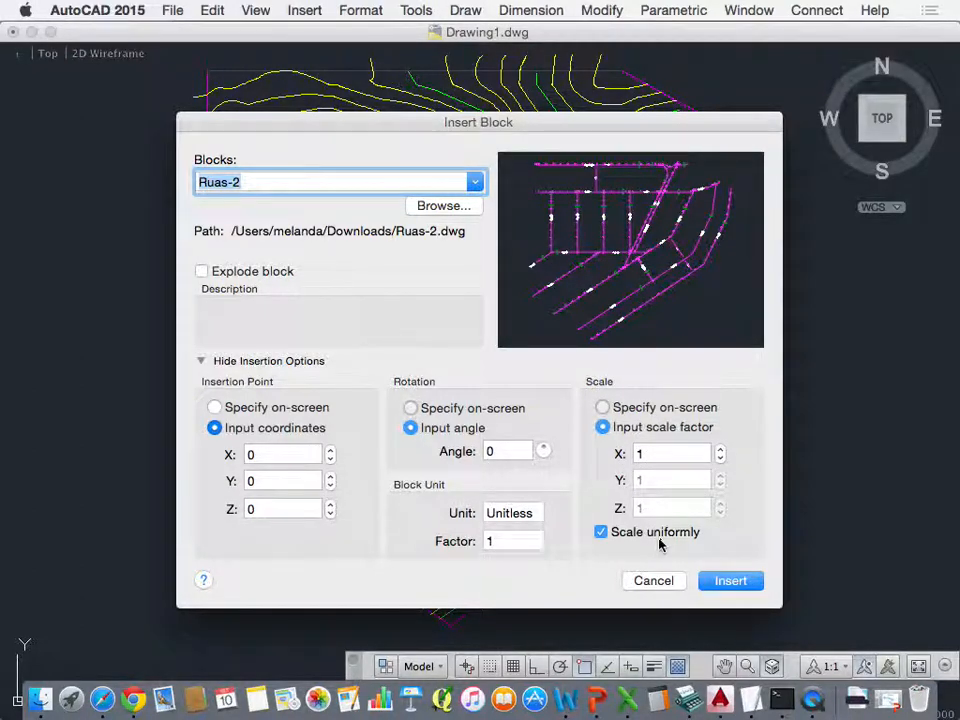
left_click(733, 585)
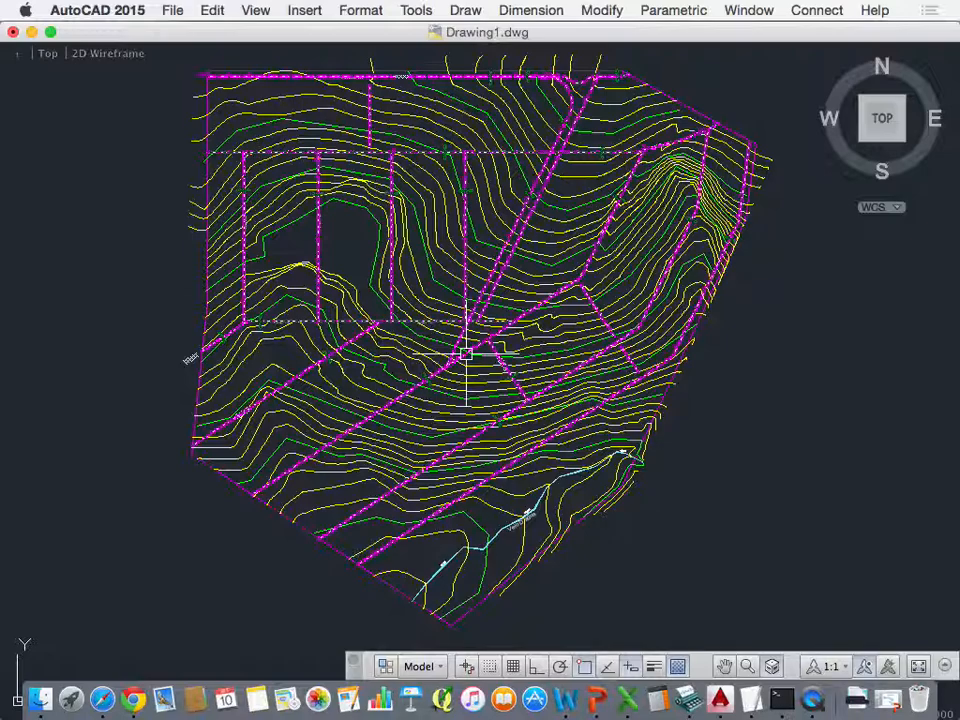
Step: Explode the inserted street block into its component objects
type("e")
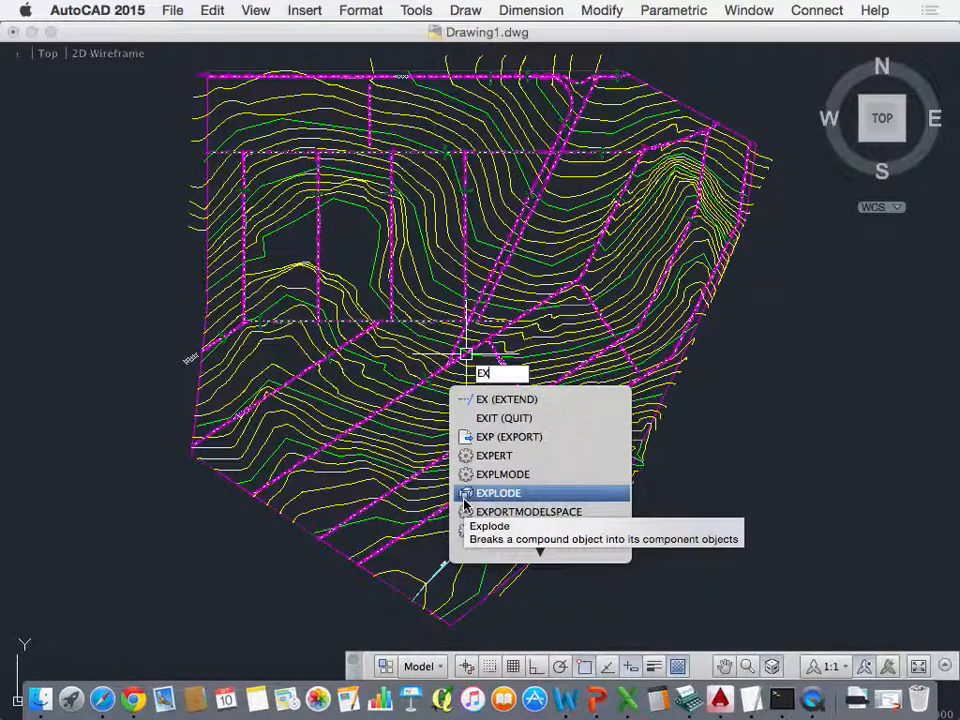
left_click(508, 496)
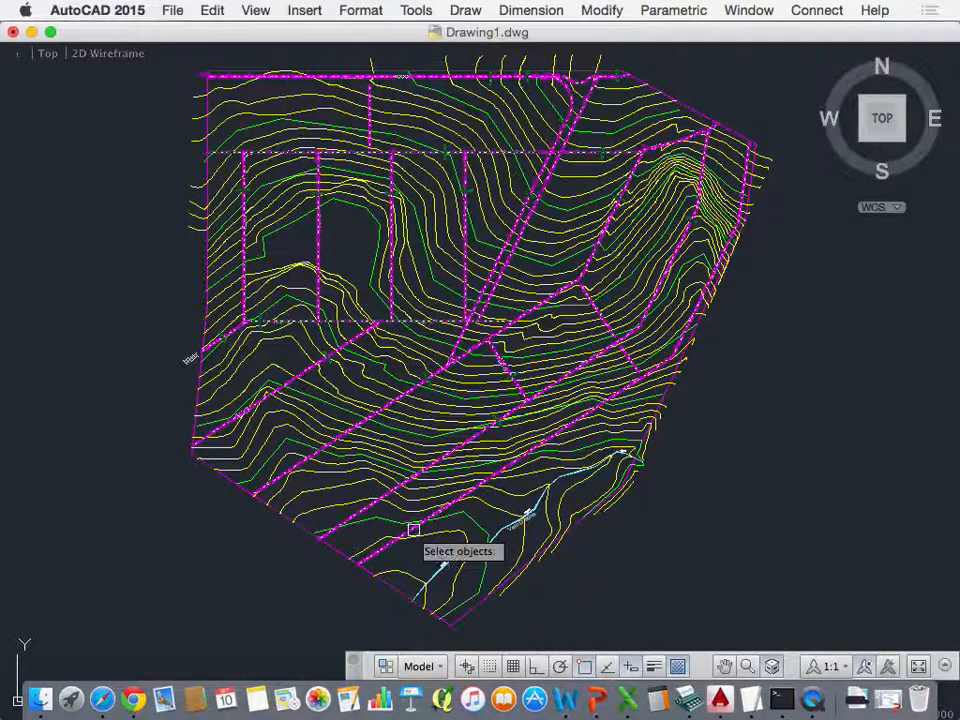
left_click(396, 559)
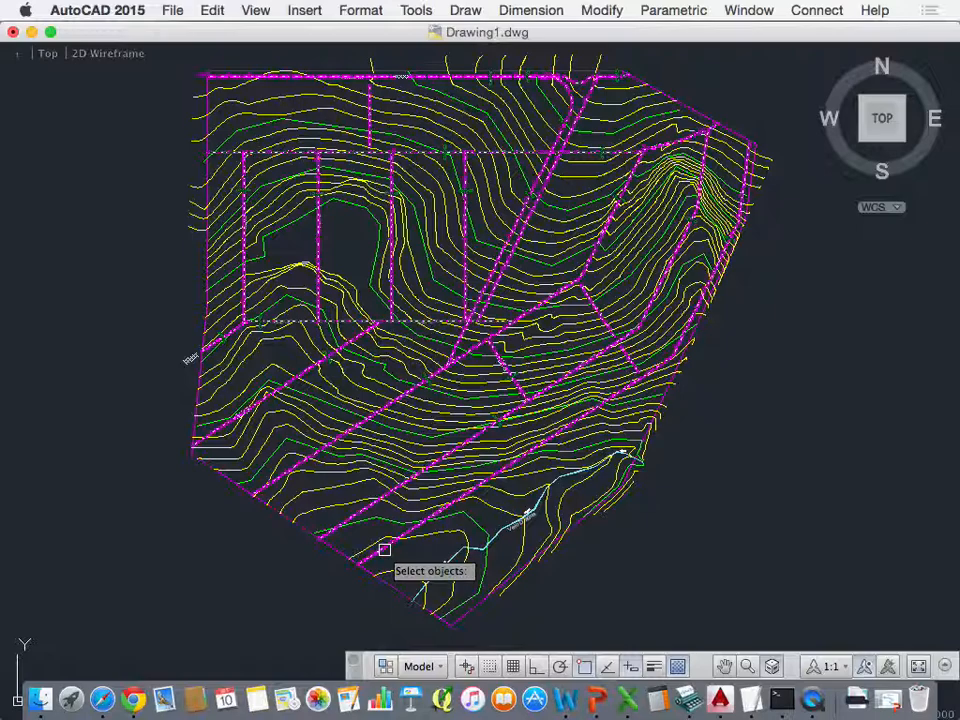
left_click(384, 549)
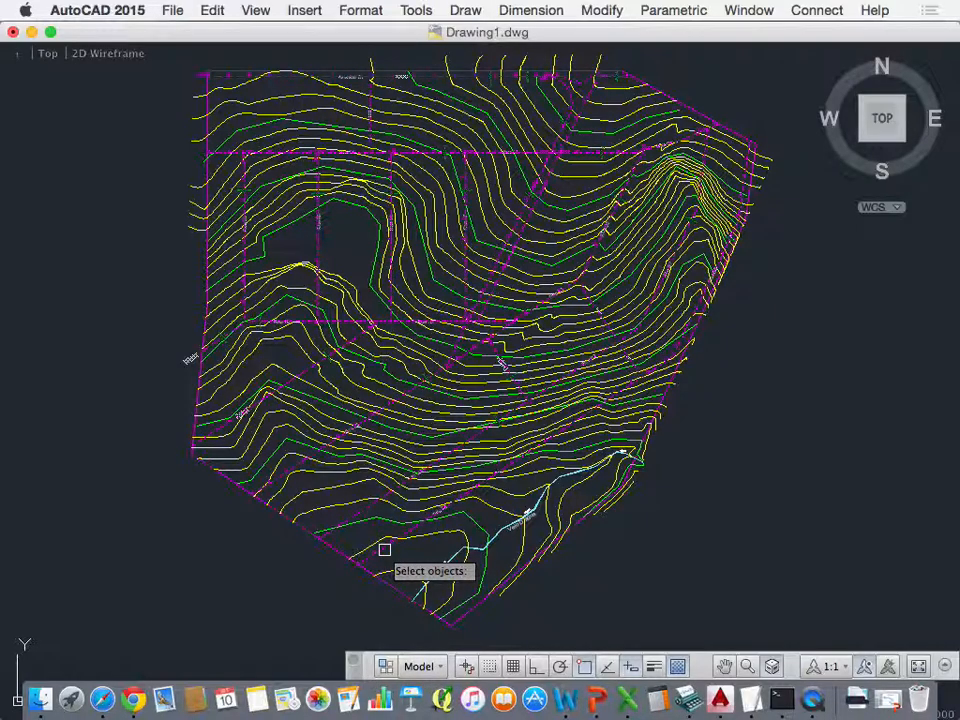
key("Return")
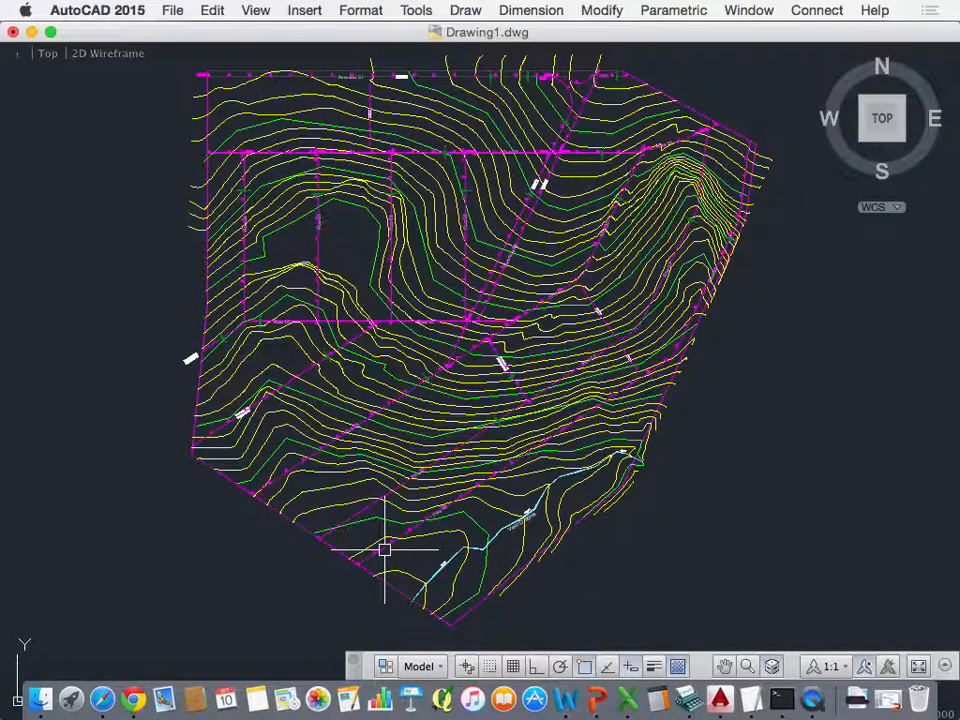
left_click(383, 549)
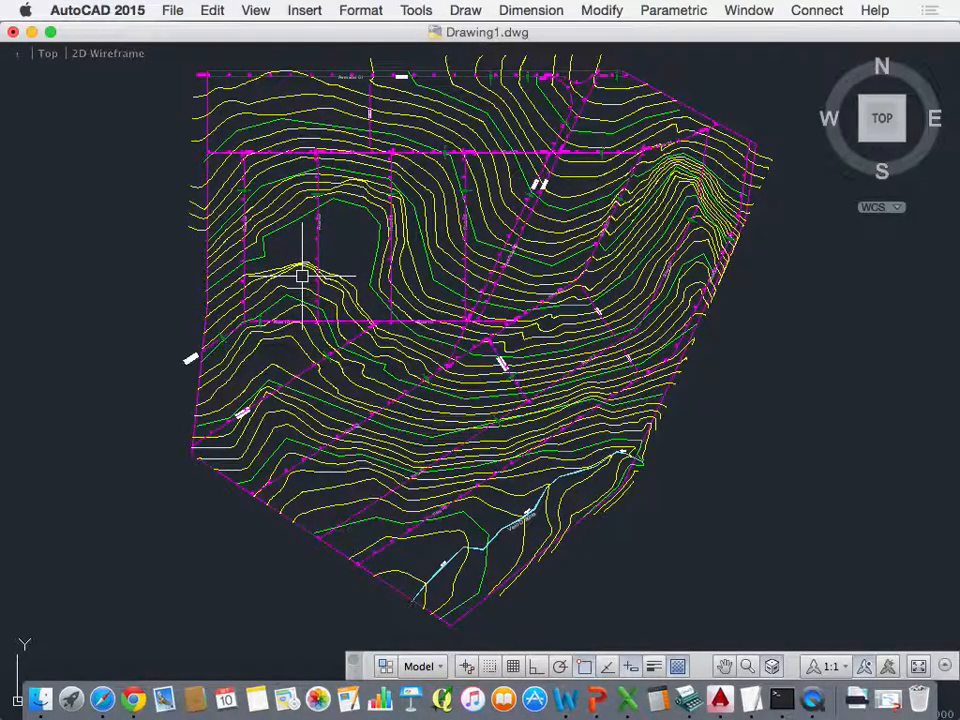
Step: Examine the street centrelines, their station numbers and the street width dimension around Rua 10
scroll(301, 275, "down", 5)
scroll(315, 258, "up", 8)
scroll(305, 271, "up", 8)
scroll(482, 334, "down", 3)
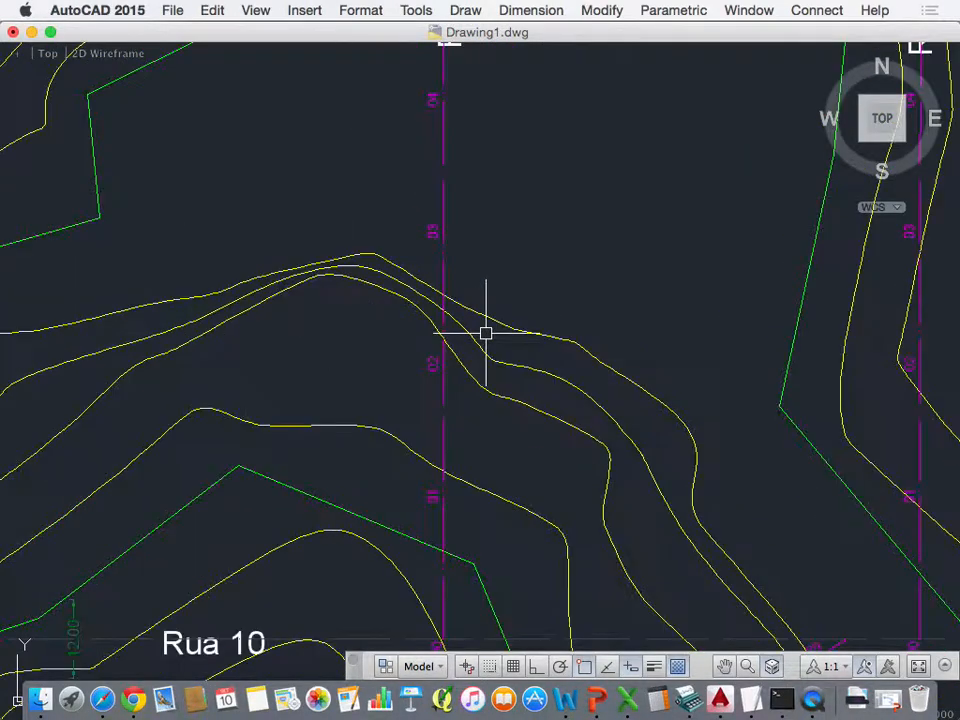
scroll(486, 333, "down", 2)
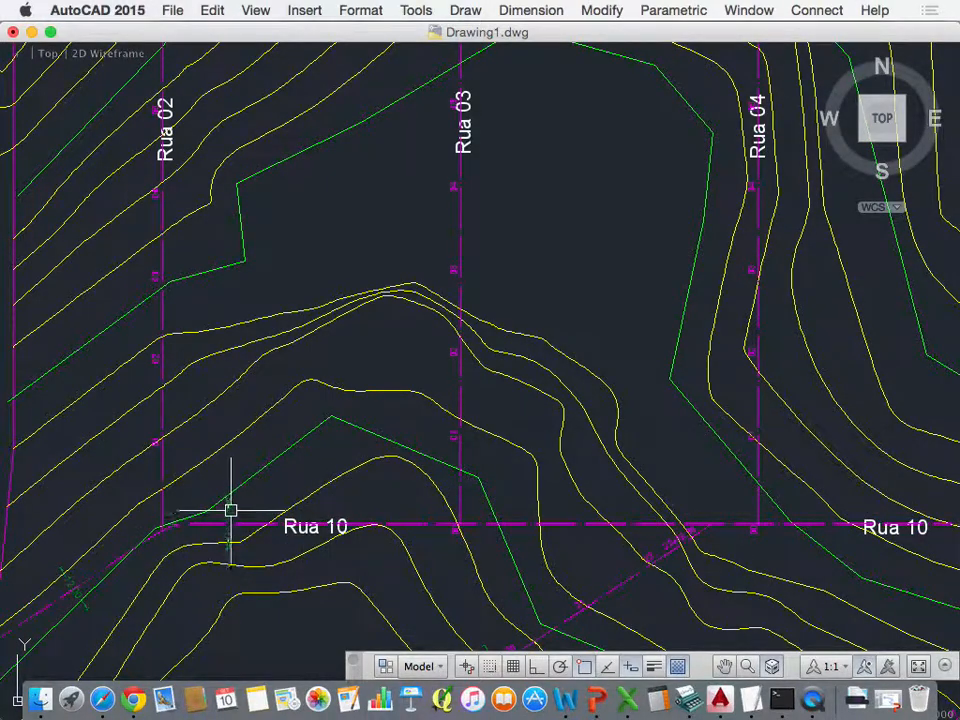
scroll(223, 518, "up", 6)
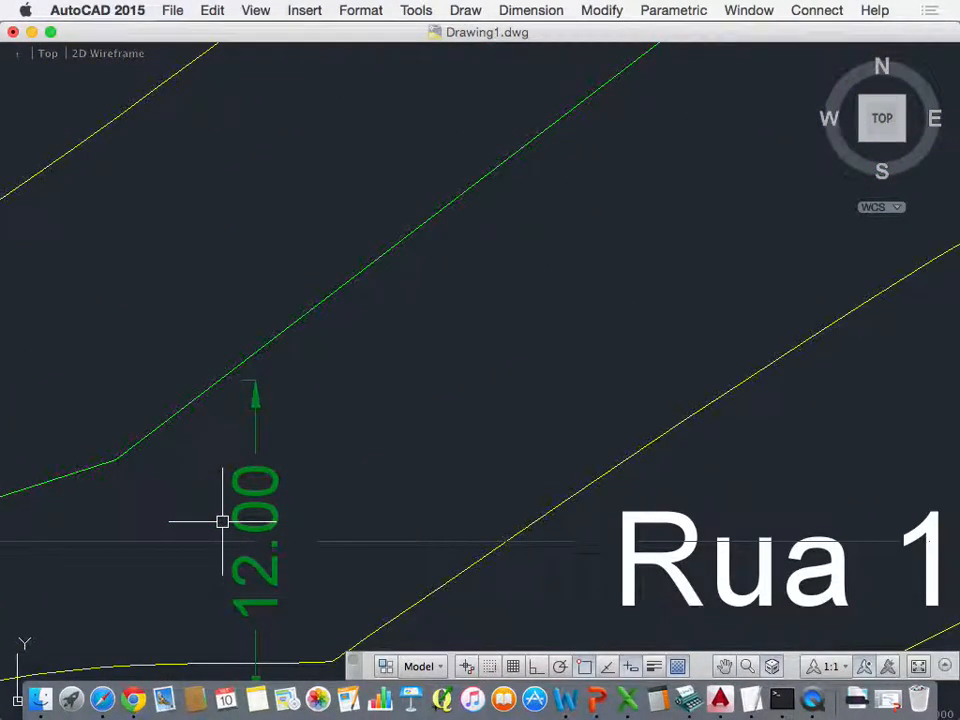
scroll(222, 521, "down", 4)
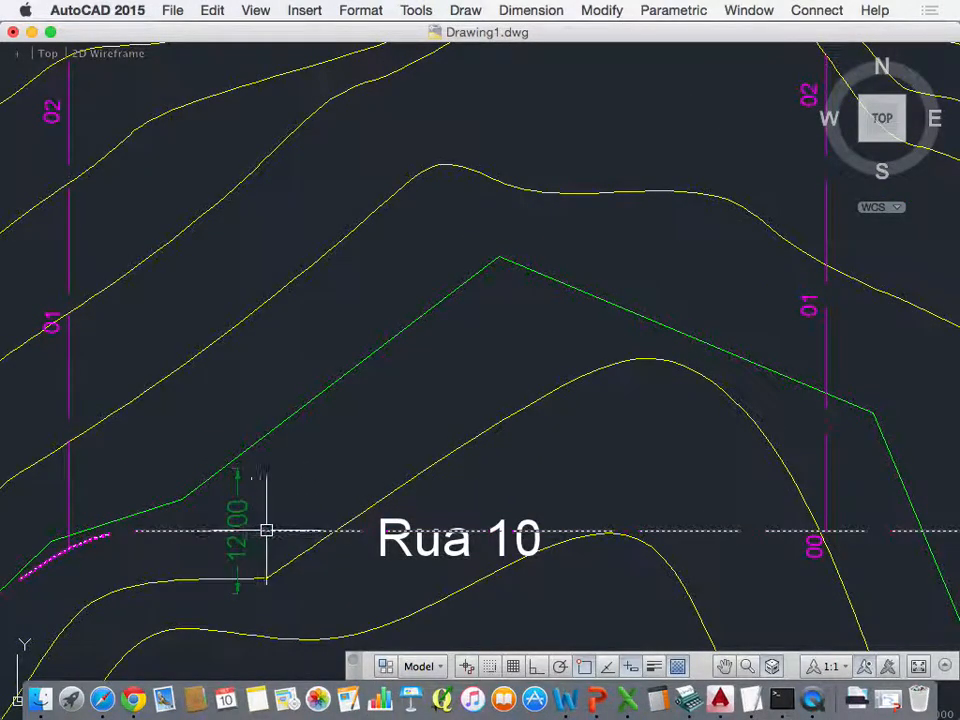
scroll(265, 529, "down", 2)
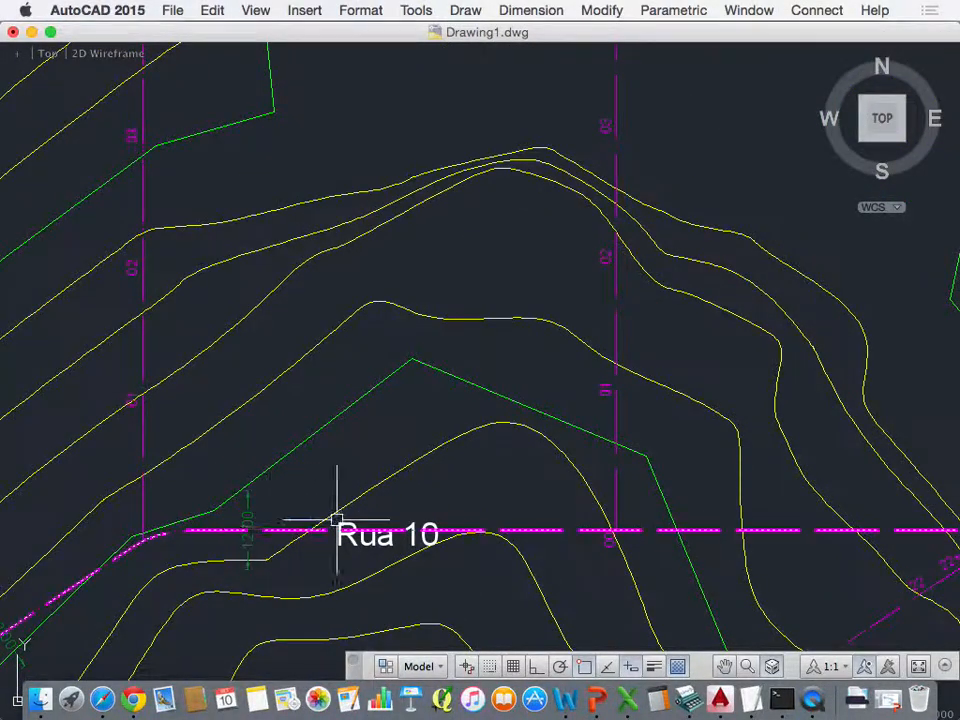
scroll(560, 527, "down", 3)
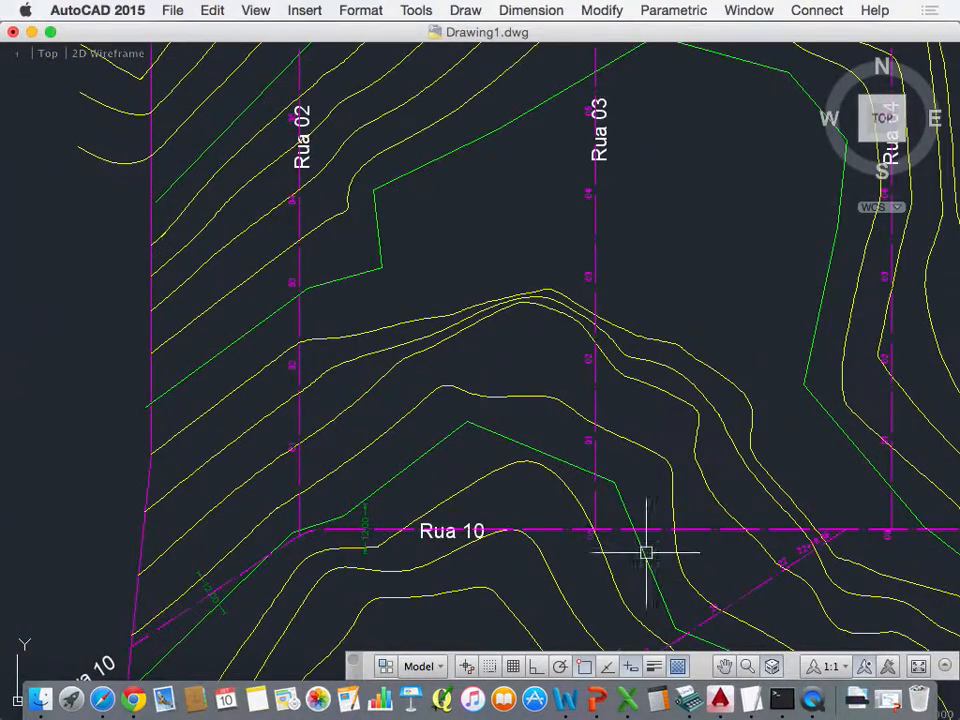
scroll(621, 531, "up", 3)
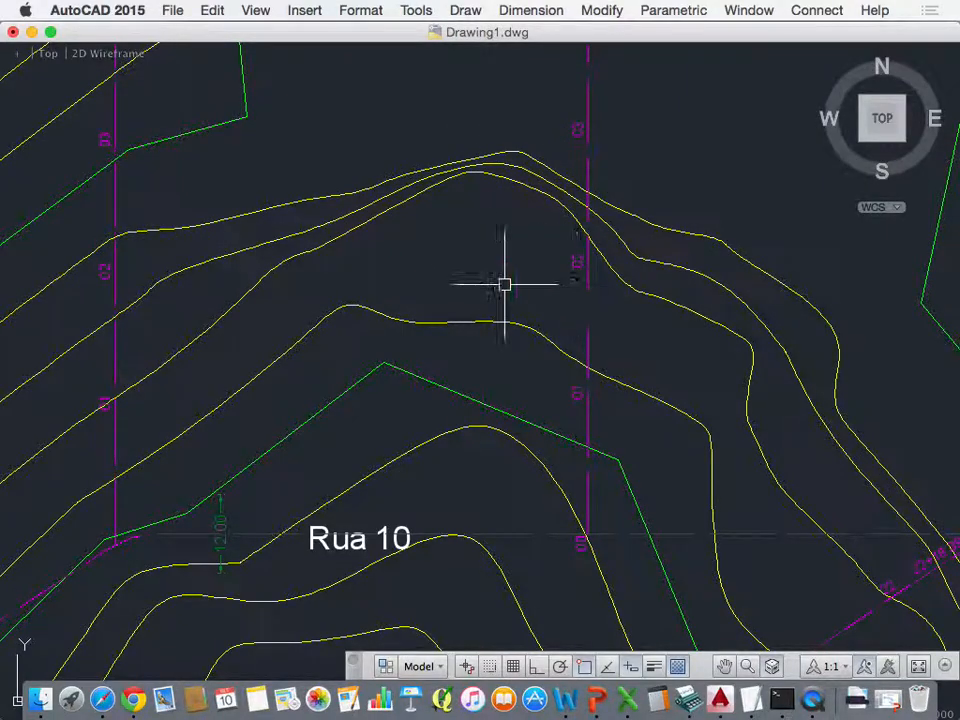
scroll(504, 279, "down", 3)
scroll(503, 277, "down", 4)
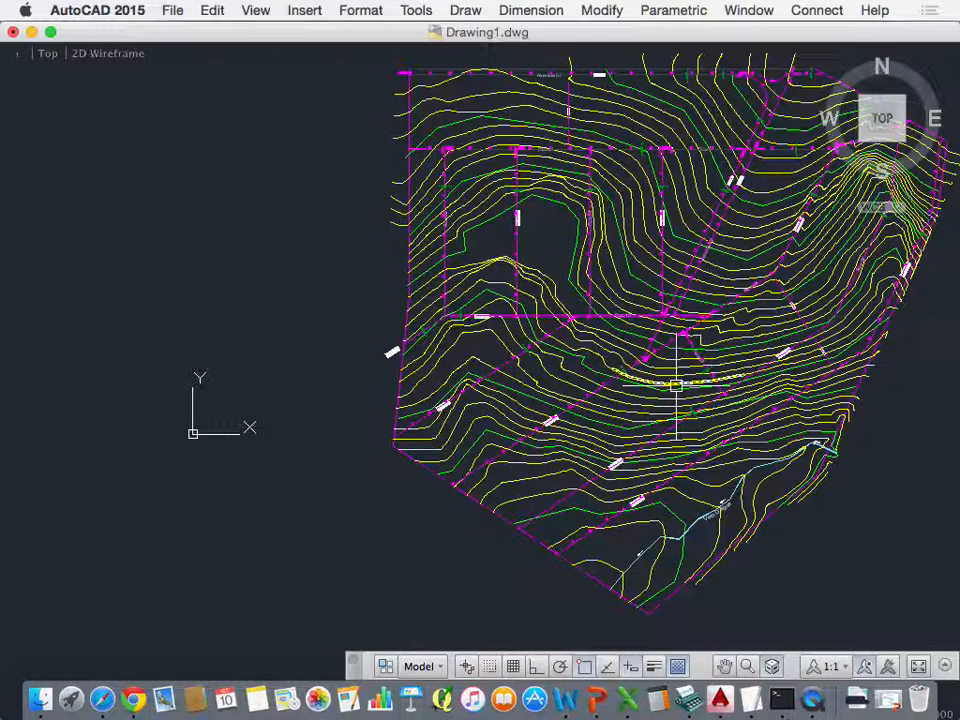
Step: Turn off the contour layers CN 5m and CURVAS_1M
type("LA")
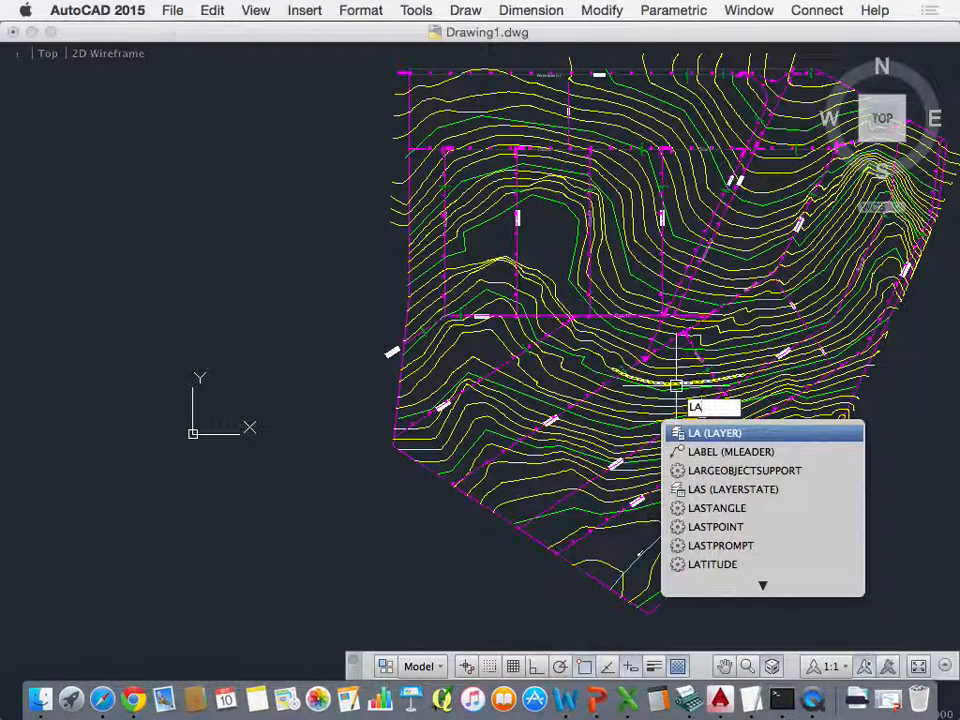
key("Return")
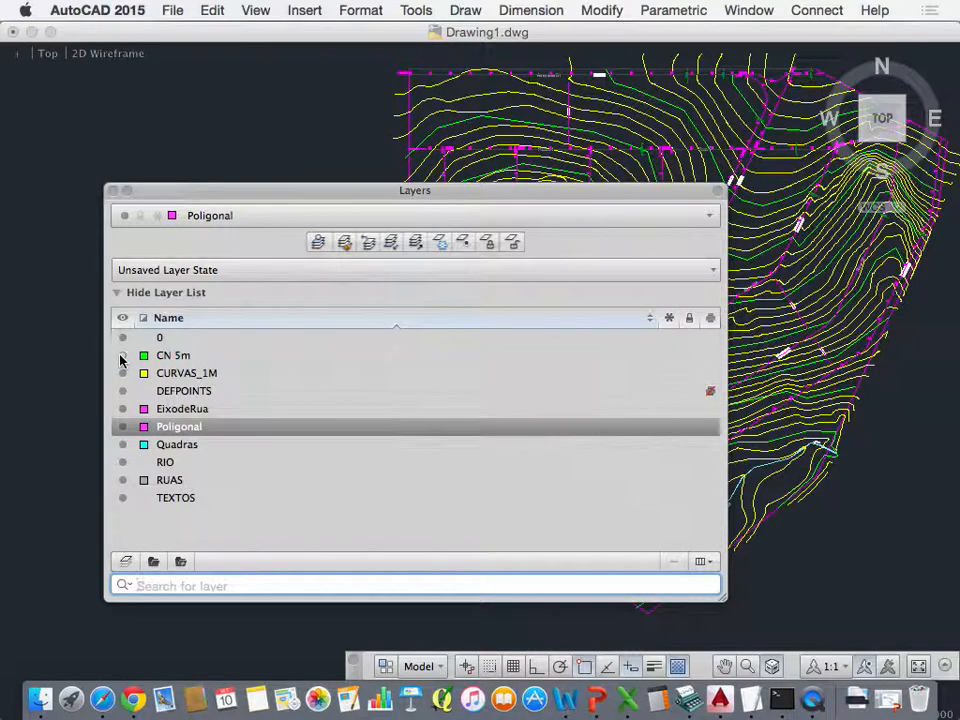
left_click(121, 357)
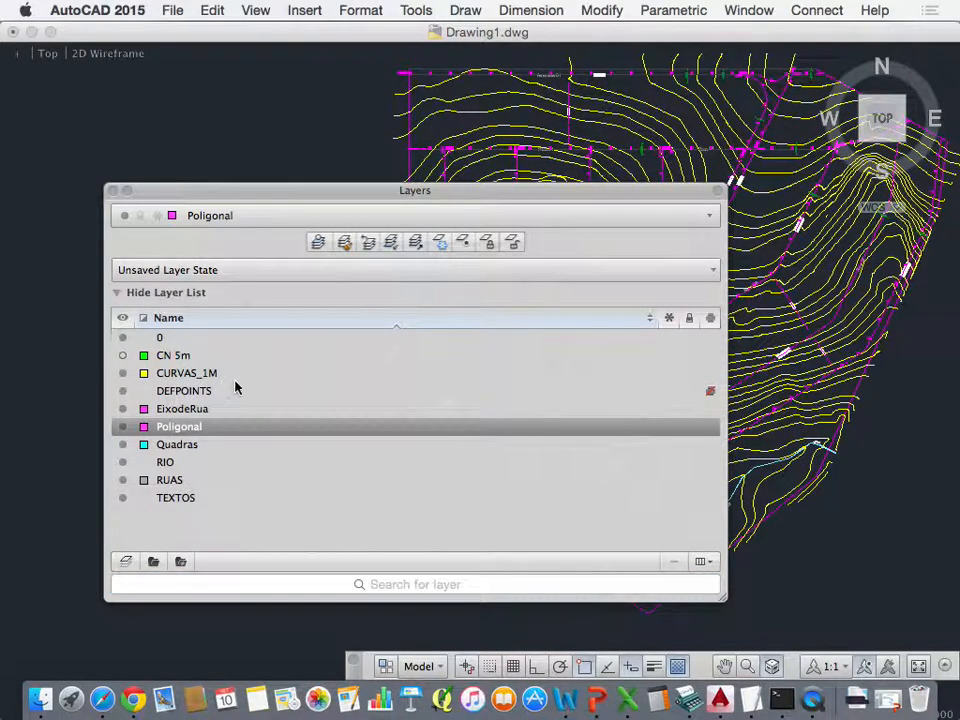
left_click(122, 373)
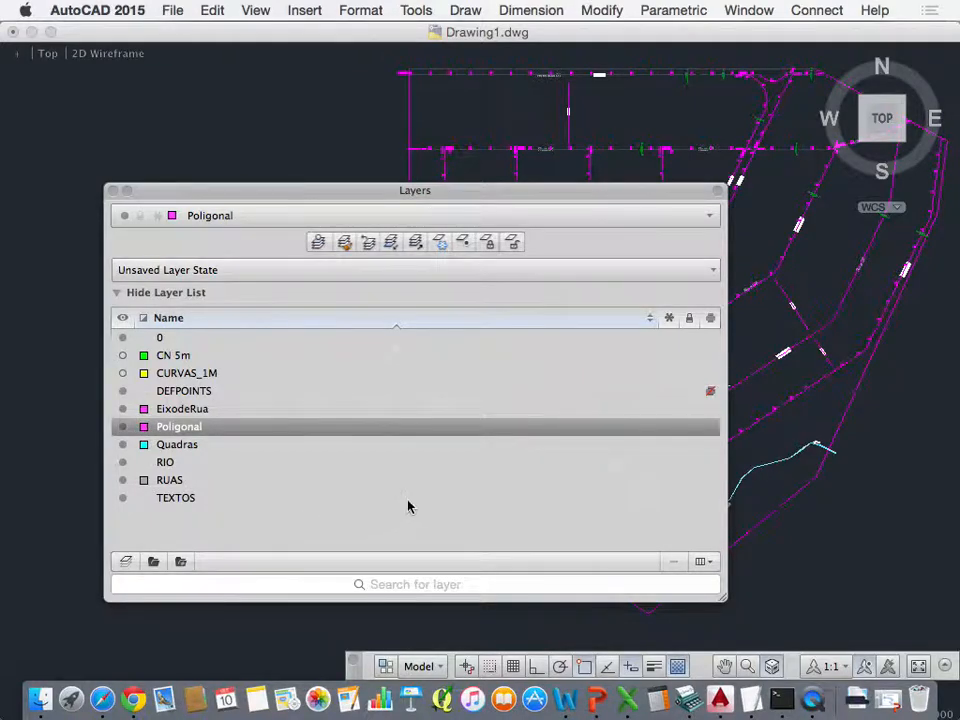
left_click(114, 194)
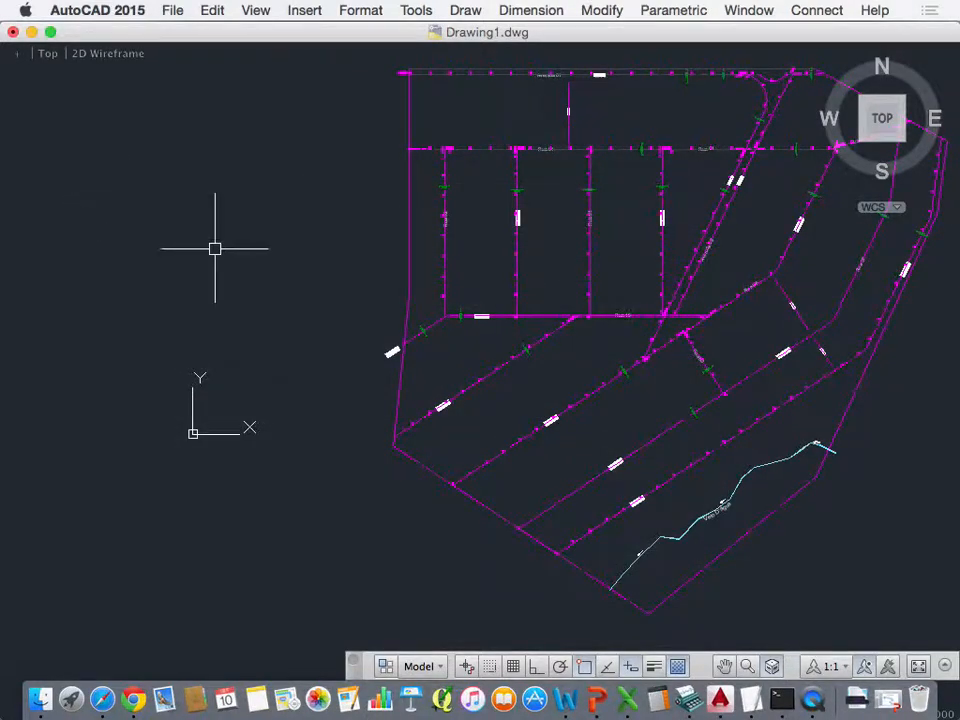
scroll(205, 345, "down", 3)
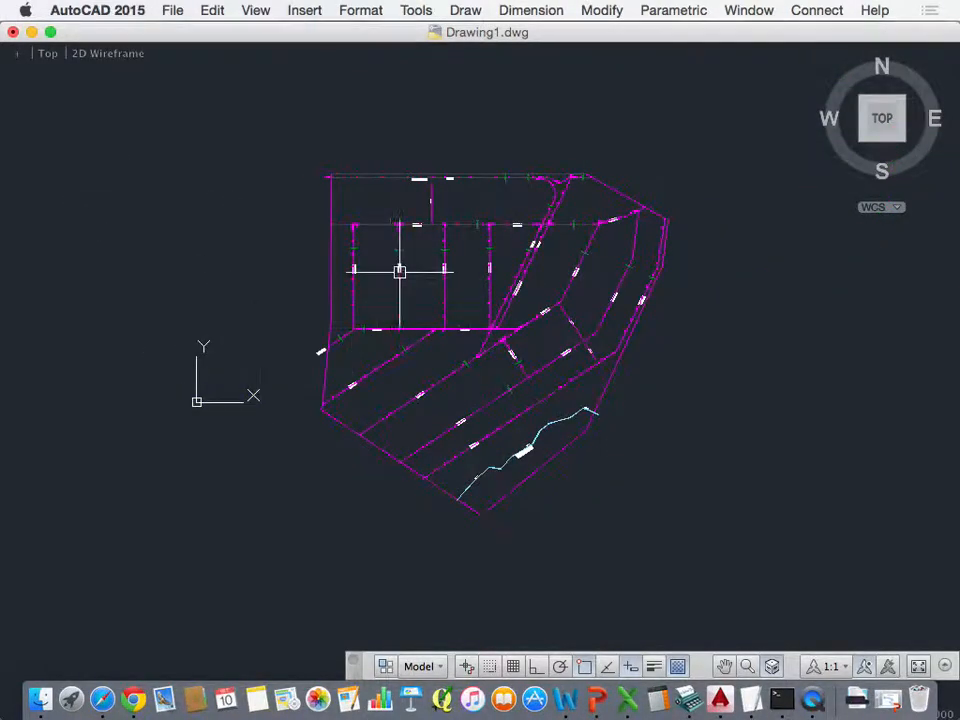
scroll(409, 272, "up", 6)
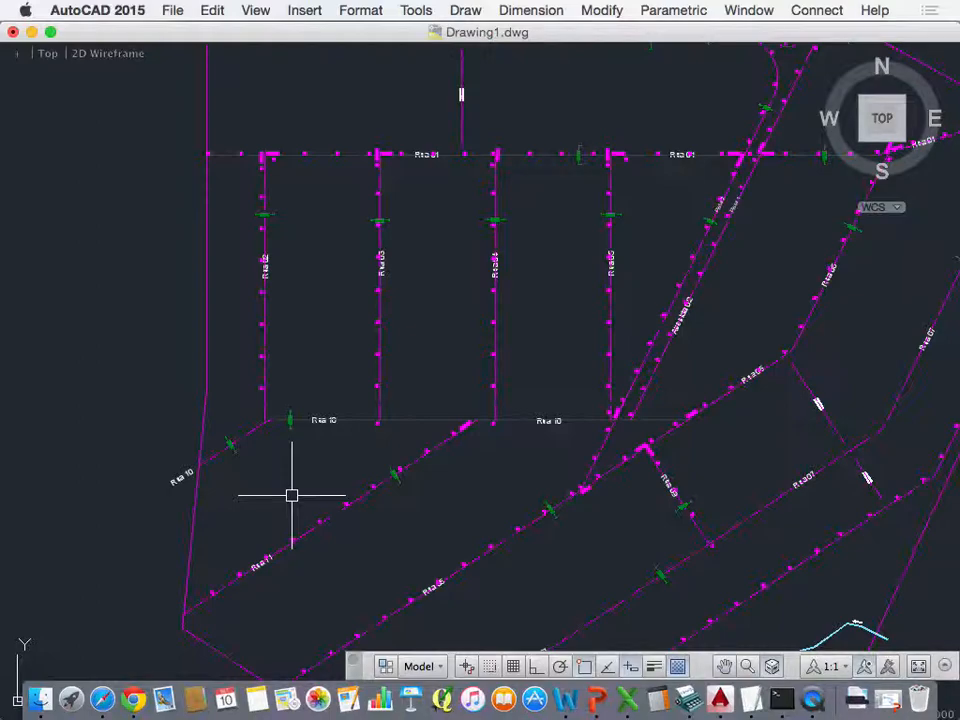
Step: Display the command line and expand its command history
type("o")
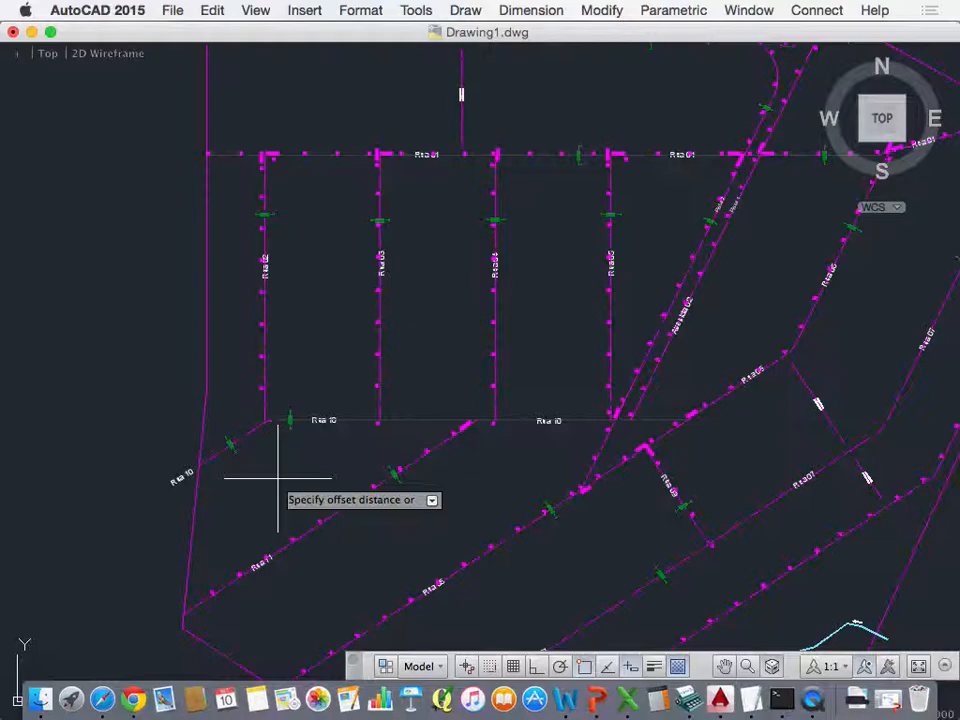
key("Escape")
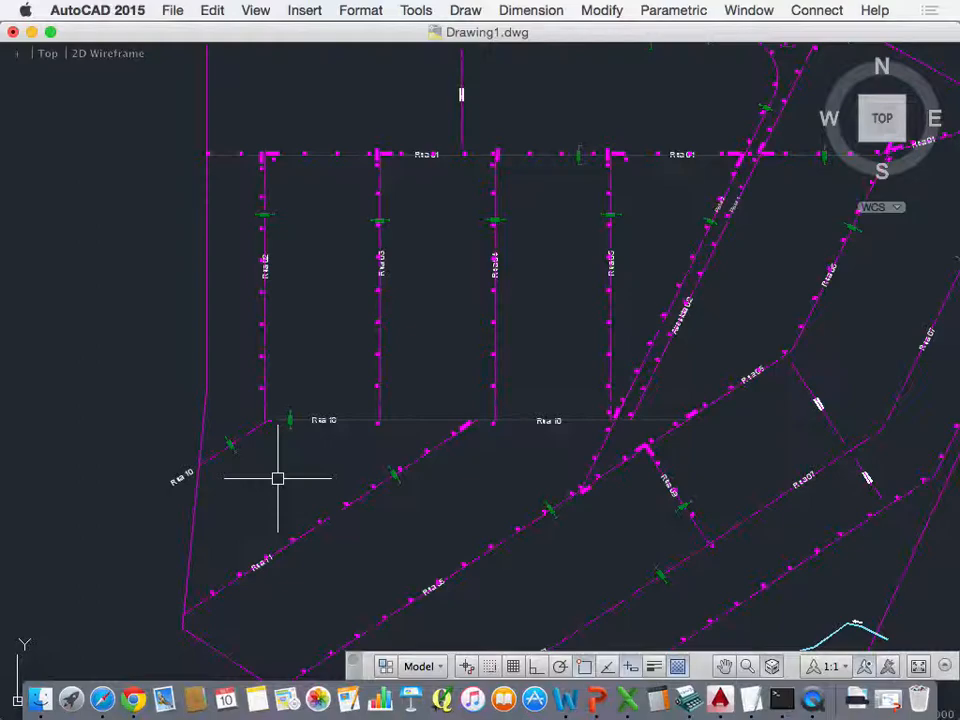
key("super+3")
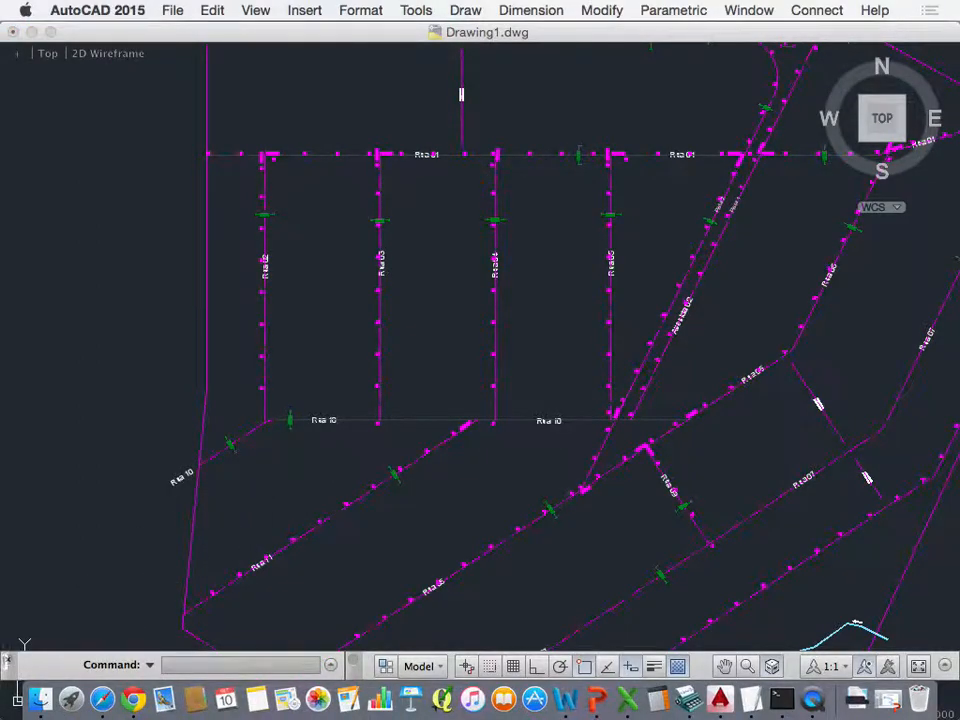
left_click(331, 665)
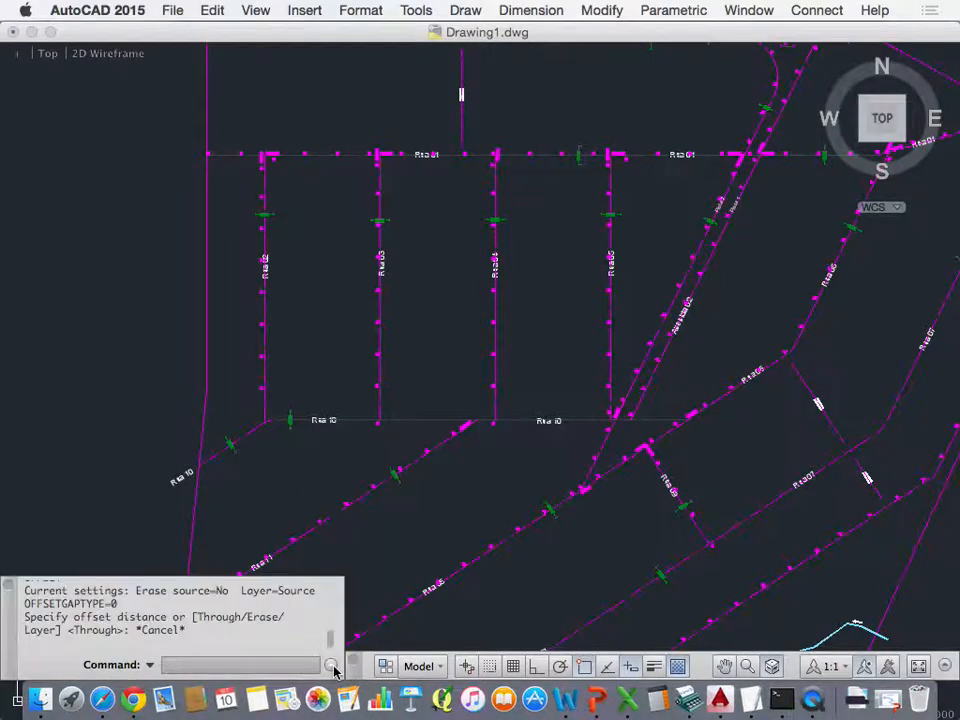
Step: Set the Offset command's layer option to Current so that offset objects go on the current layer
type("O")
key("Return")
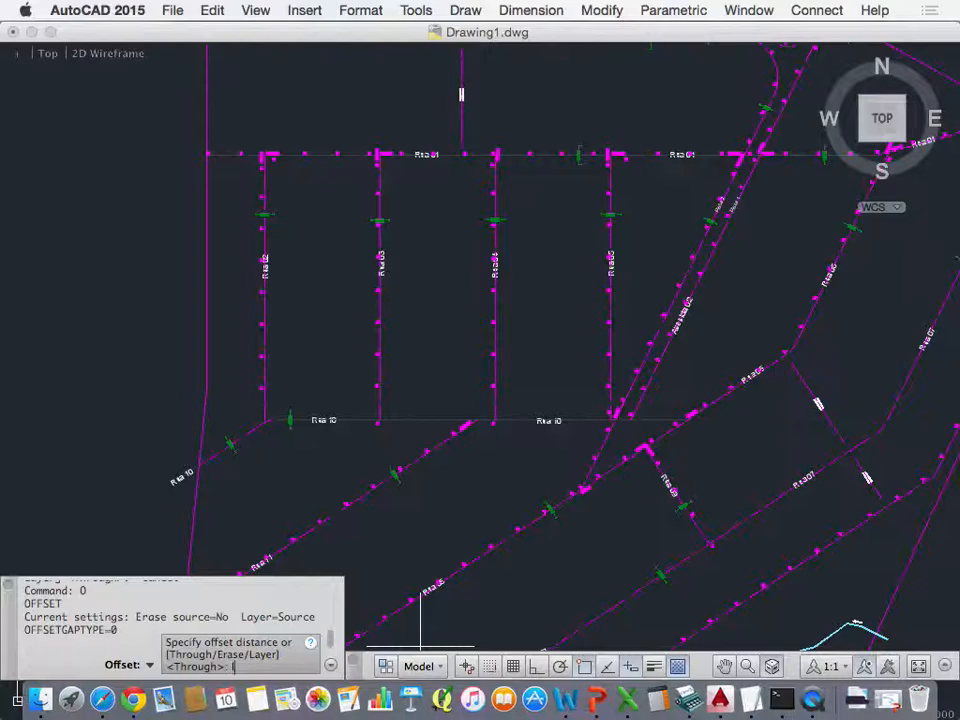
type("l")
key("Return")
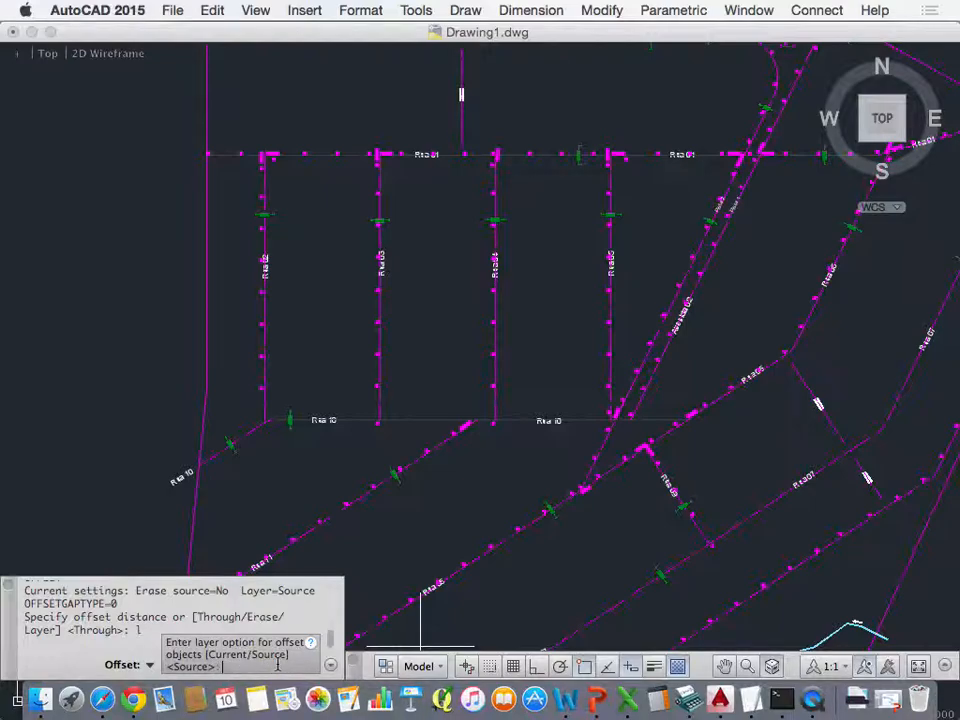
type("c")
key("Return")
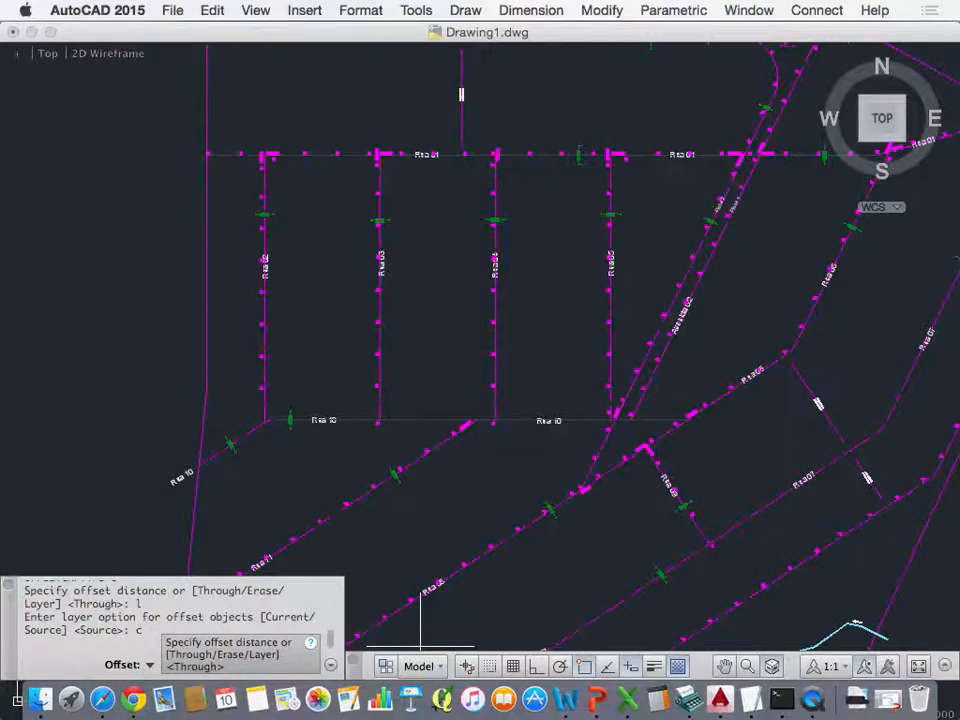
key("Escape")
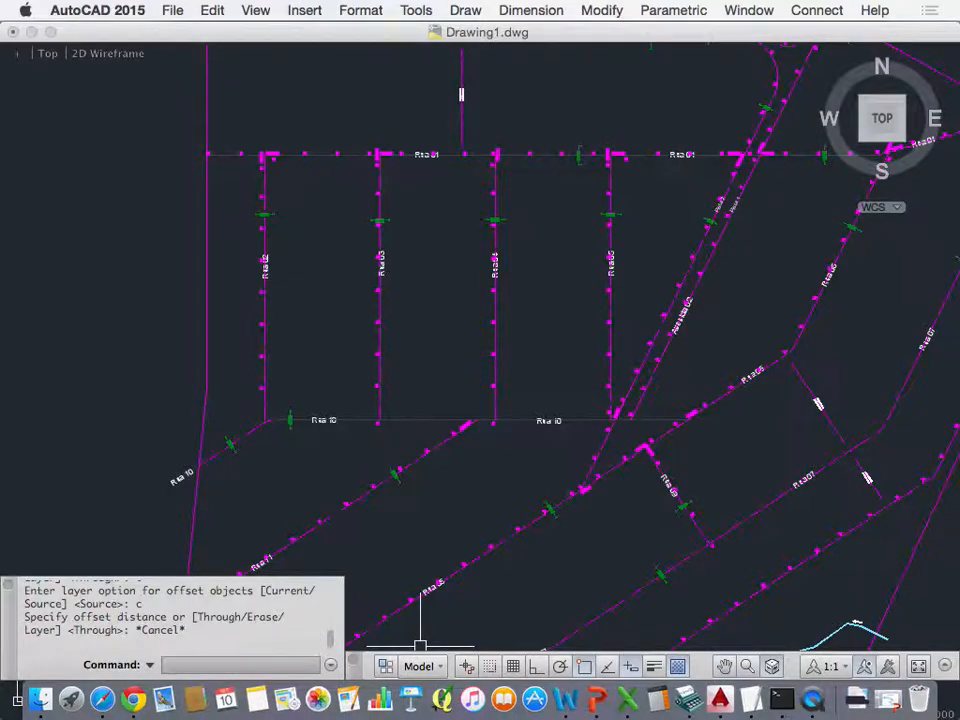
Step: Make Quadras the current layer
type("LA")
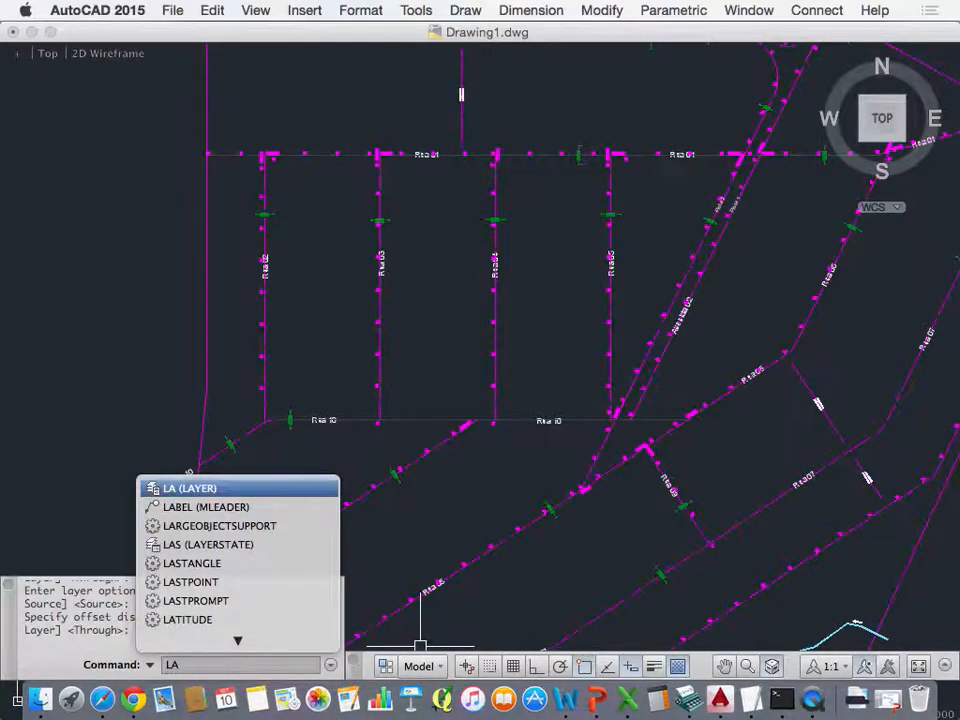
key("Return")
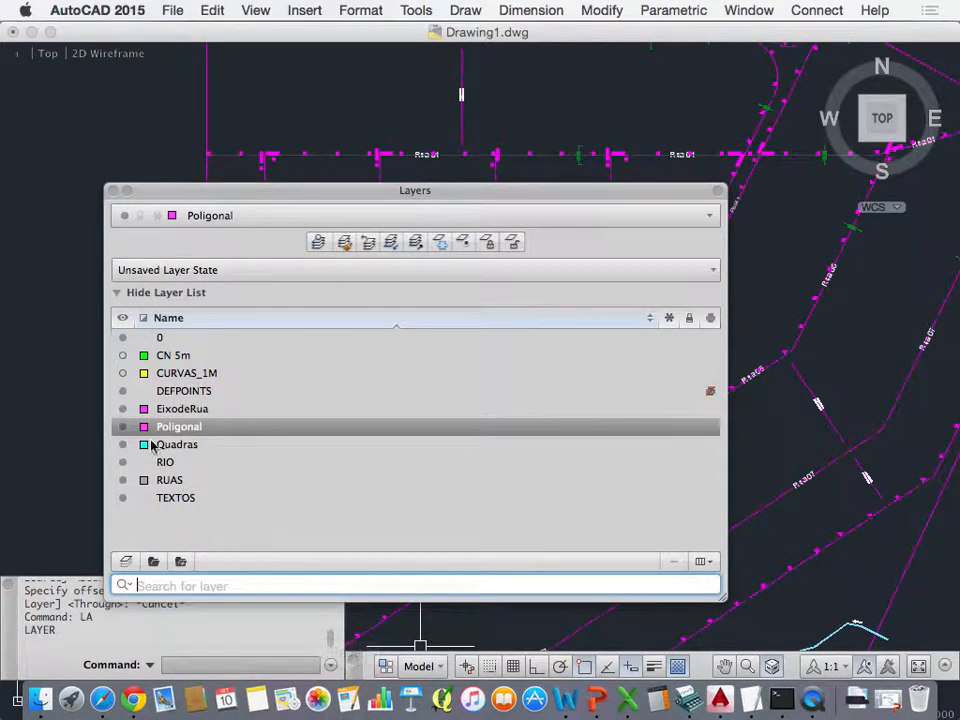
left_click(186, 446)
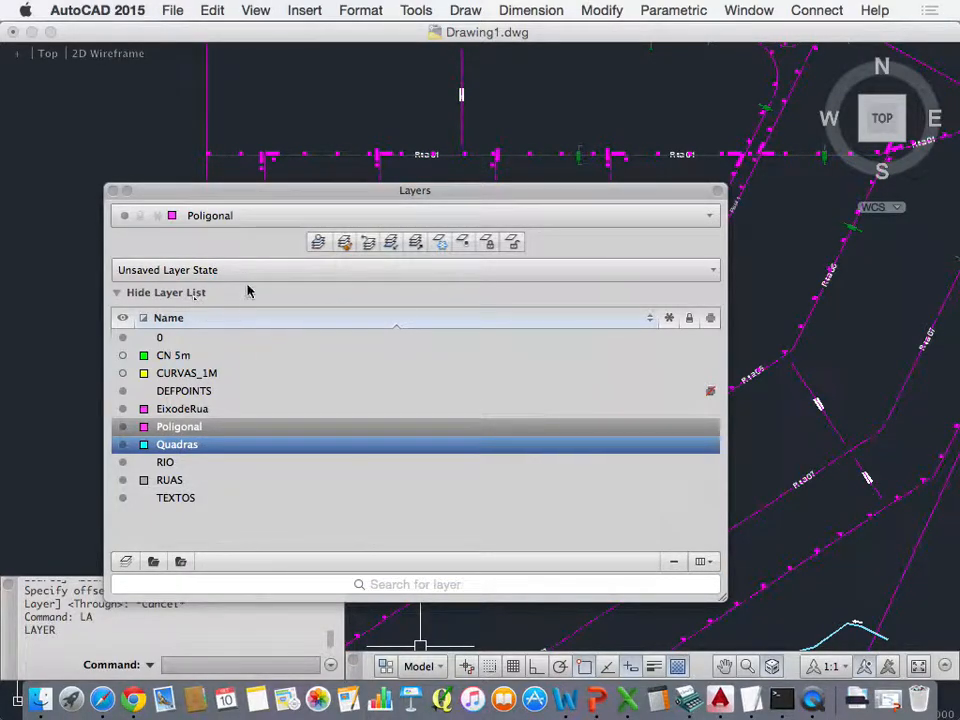
left_click(252, 221)
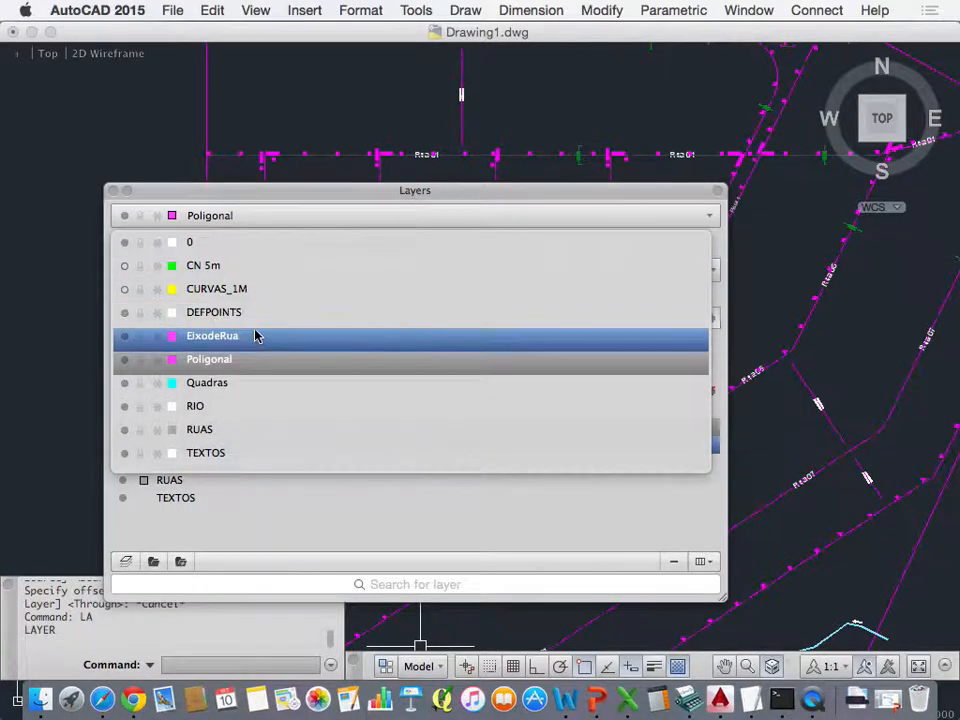
left_click(247, 385)
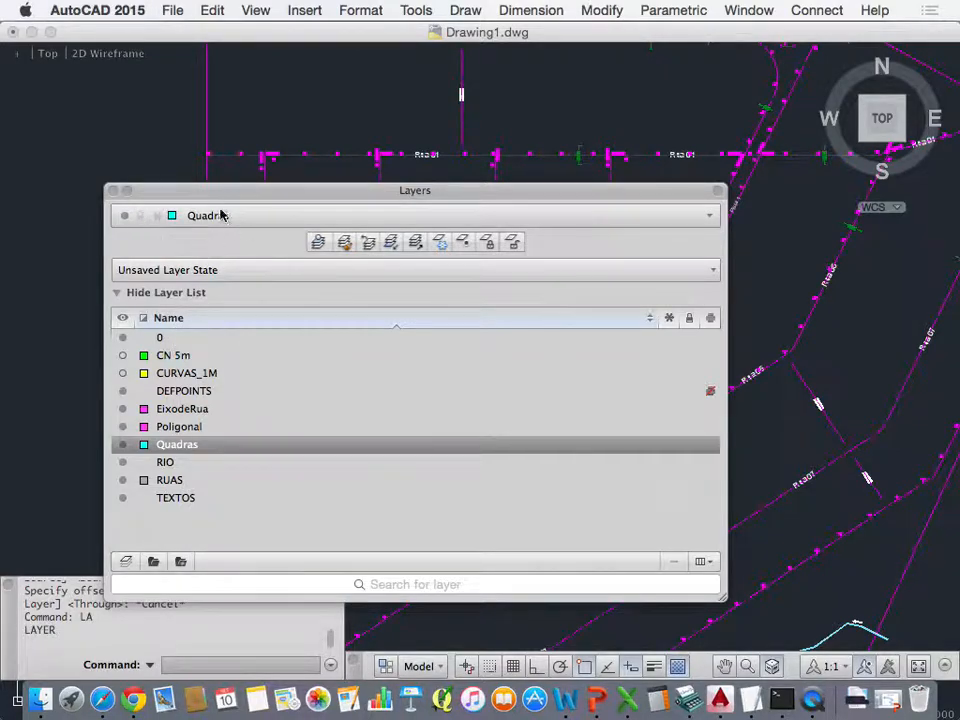
left_click(113, 190)
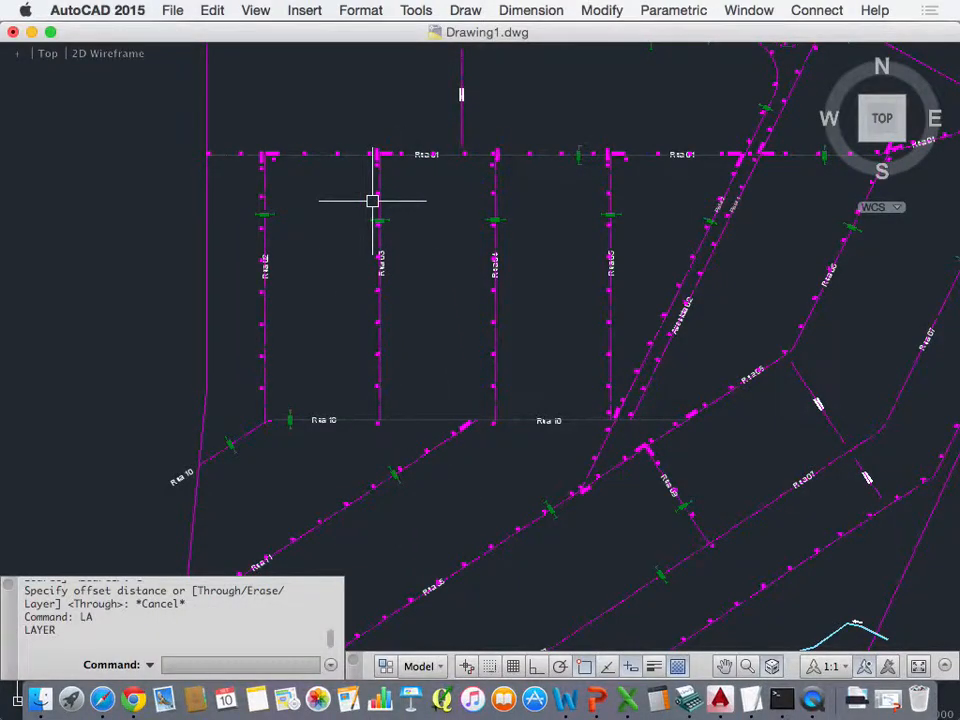
Step: Offset the Rua 03 centreline by 6 towards Rua 04
scroll(373, 200, "up", 5)
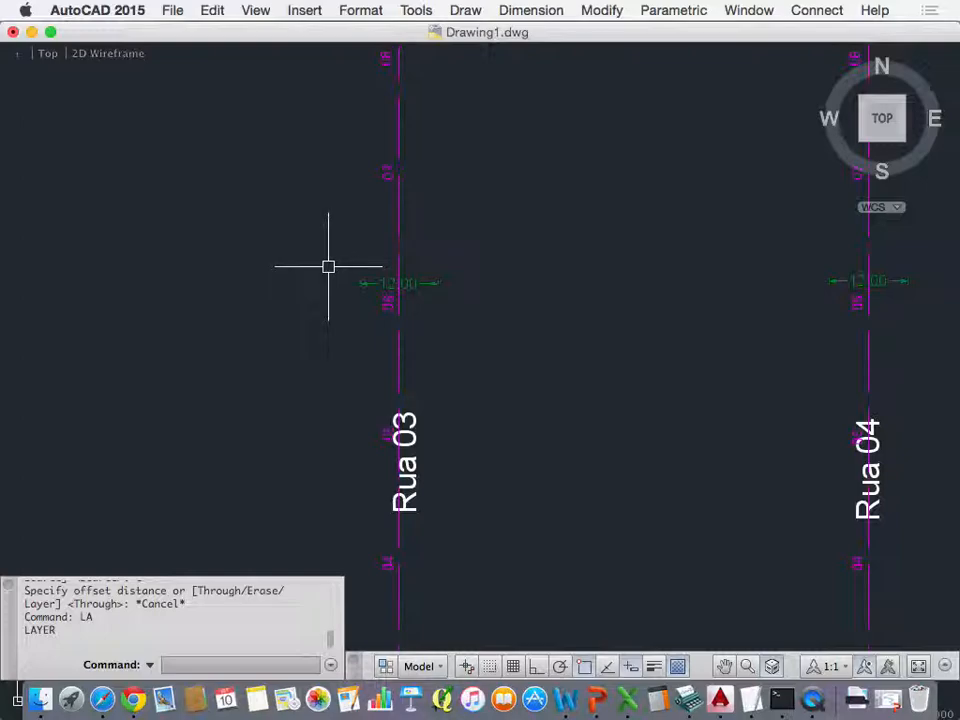
type("o")
key("Return")
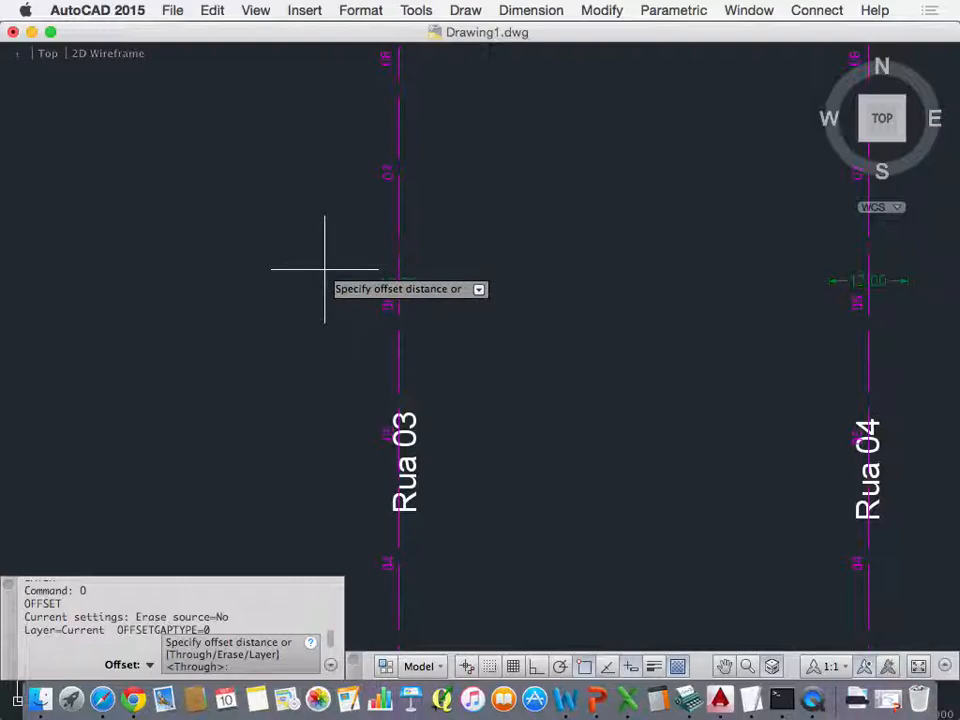
type("6")
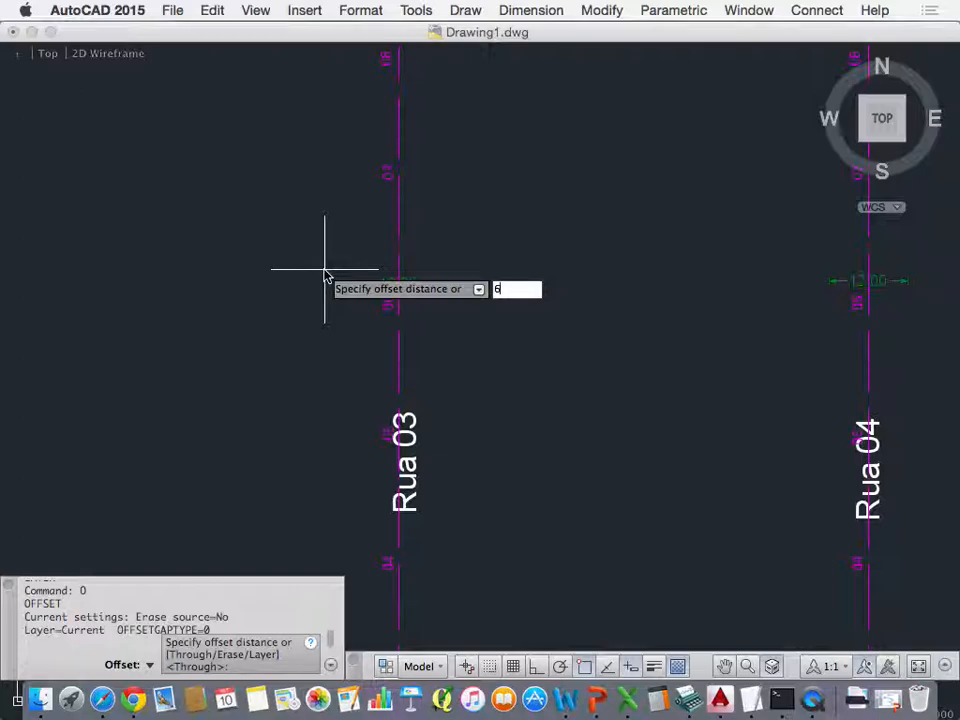
key("Return")
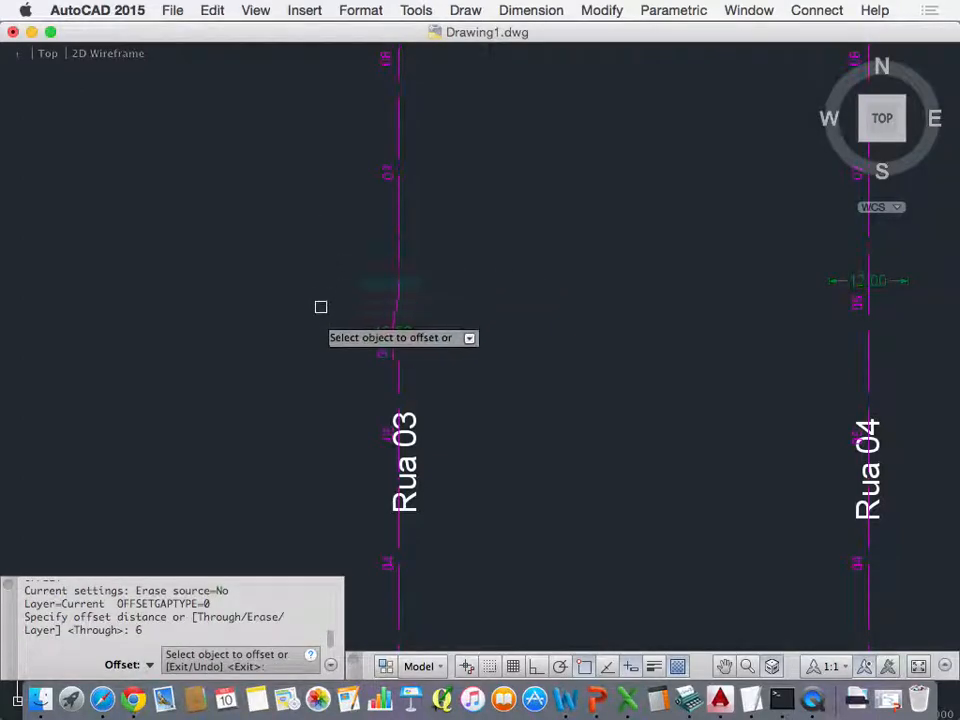
left_click(399, 355)
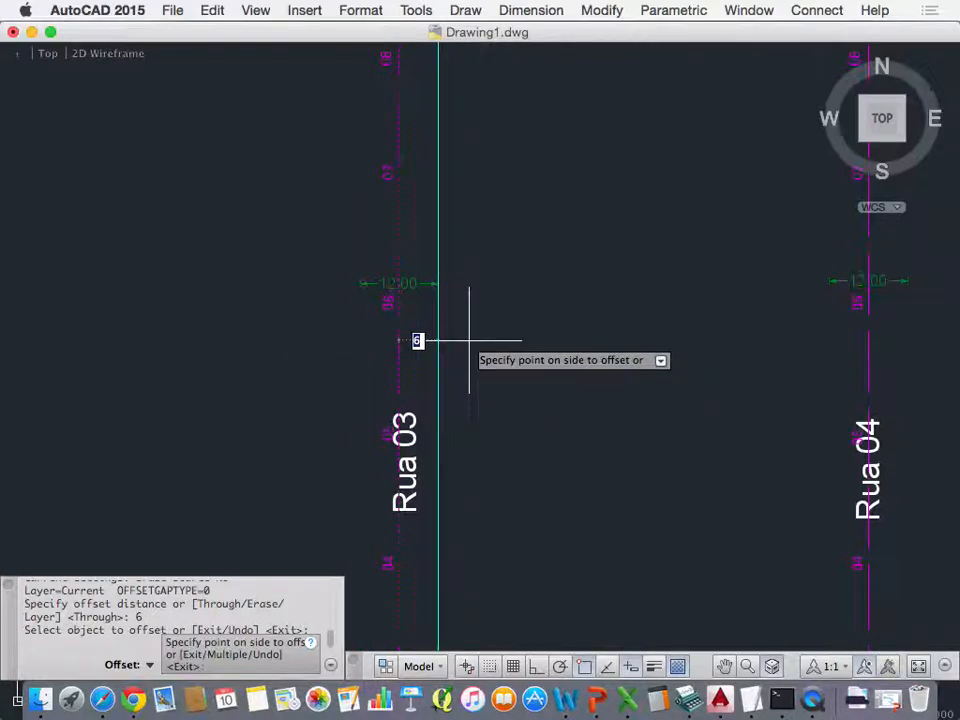
left_click(528, 378)
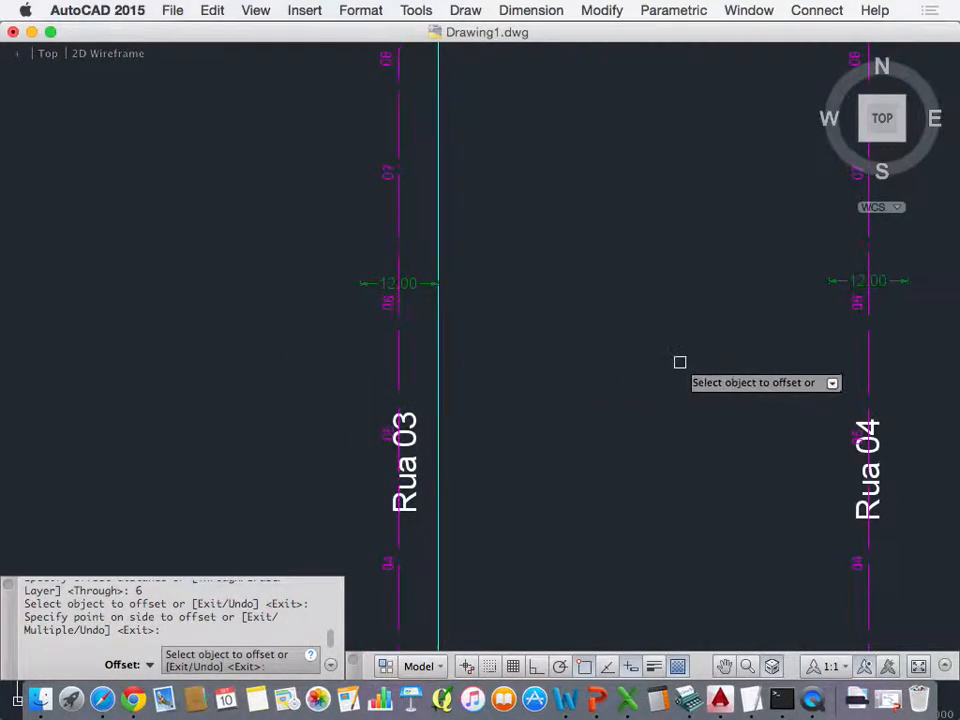
Step: Offset the Rua 01 centreline by 6 to the south and the Rua 04 centreline by 6 towards Rua 03
scroll(565, 374, "down", 3)
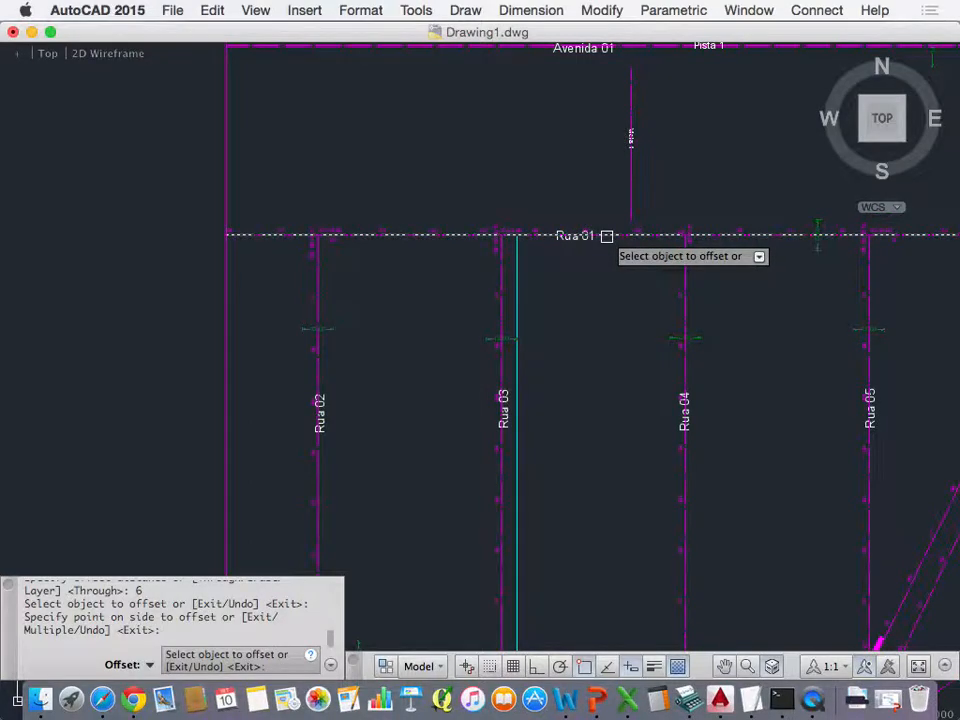
left_click(604, 236)
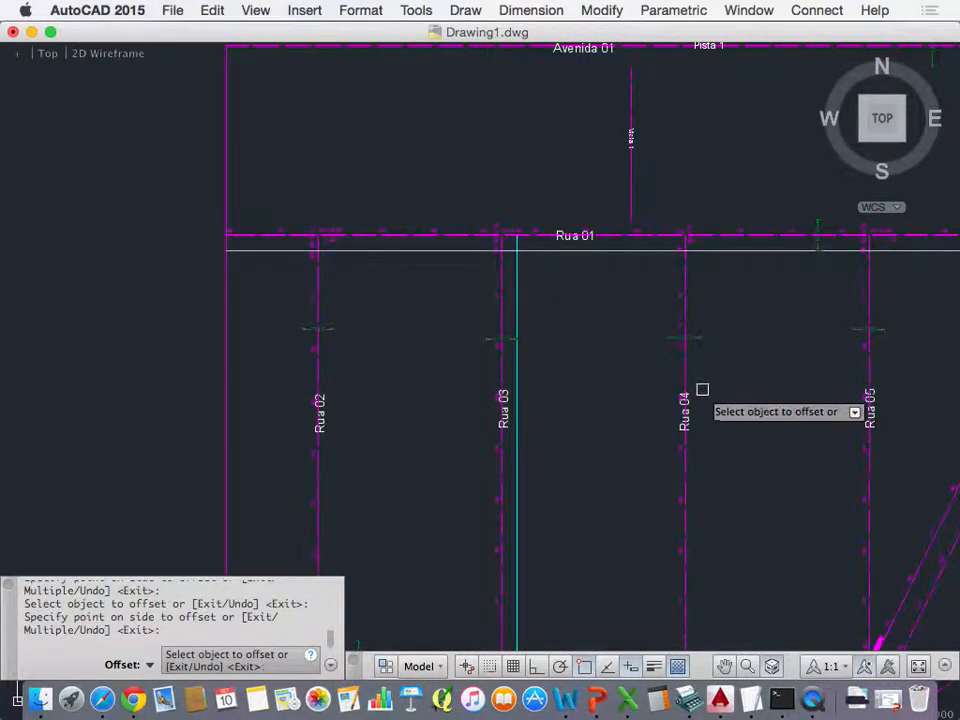
left_click(678, 348)
scroll(676, 349, "up", 3)
scroll(705, 338, "up", 2)
left_click(709, 372)
left_click(709, 411)
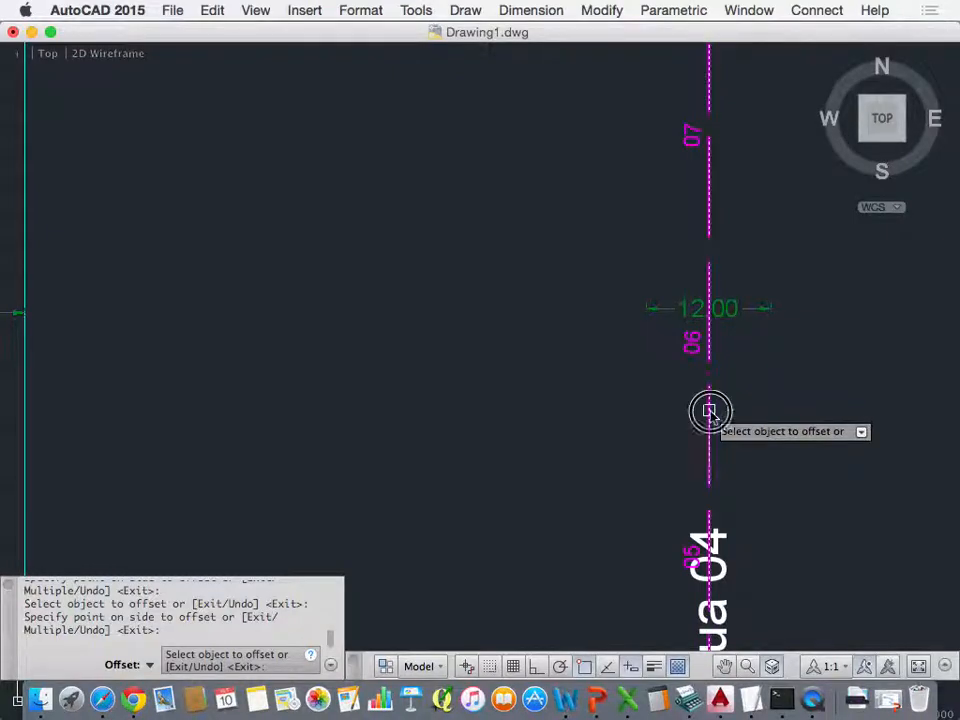
left_click(604, 411)
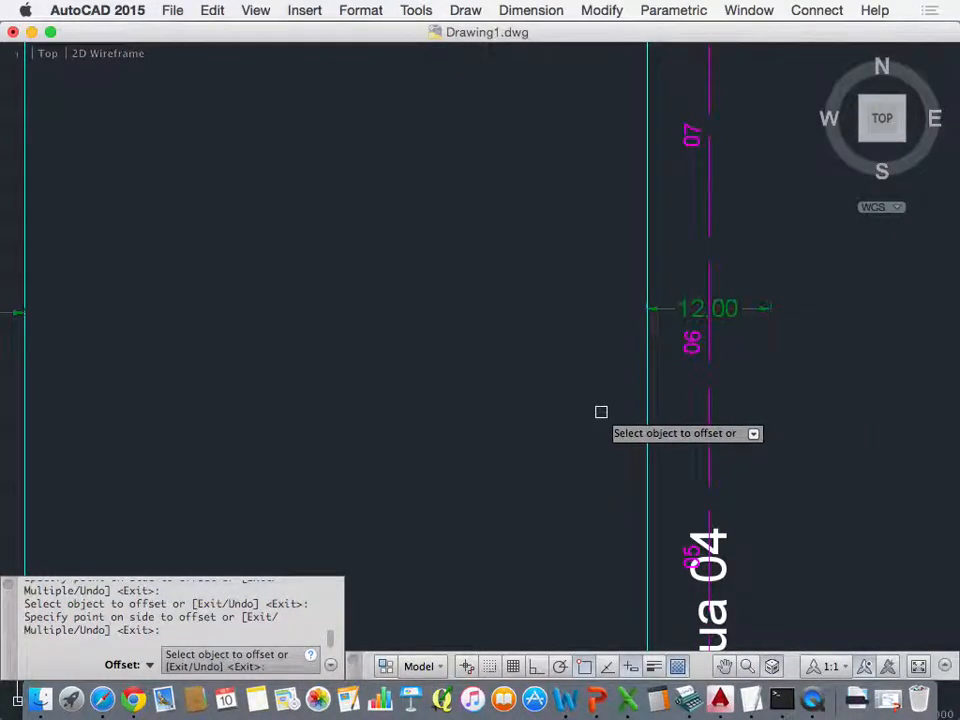
Step: Offset the Rua 10 centreline by 6 to the north, into the block between Rua 03 and Rua 04
scroll(598, 392, "down", 4)
scroll(557, 390, "down", 3)
left_click(398, 563)
scroll(398, 565, "up", 6)
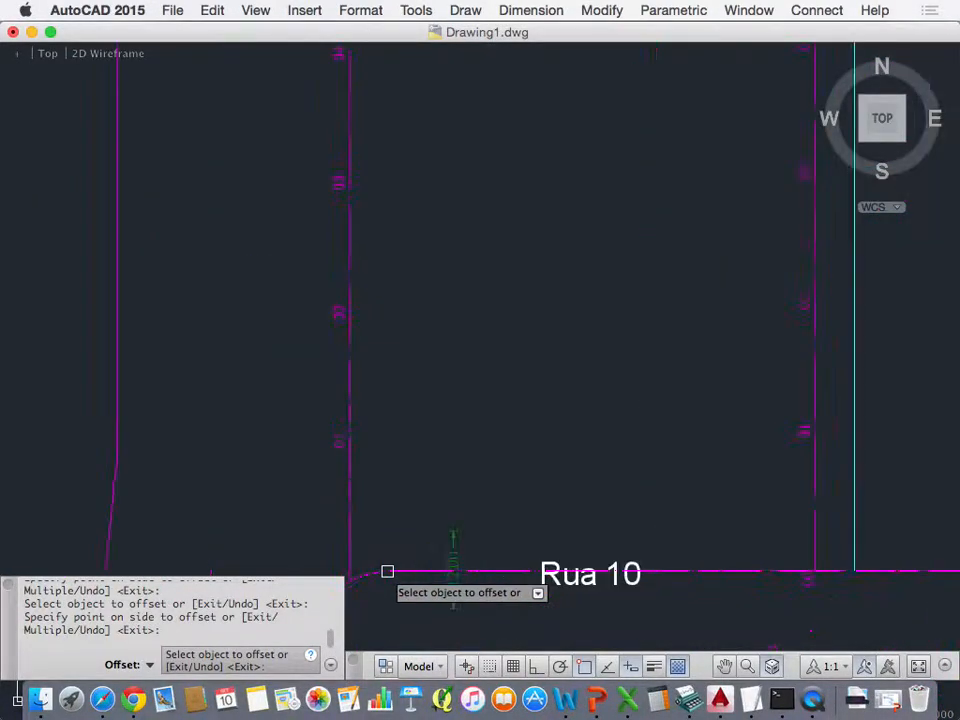
scroll(400, 570, "down", 4)
scroll(405, 570, "down", 2)
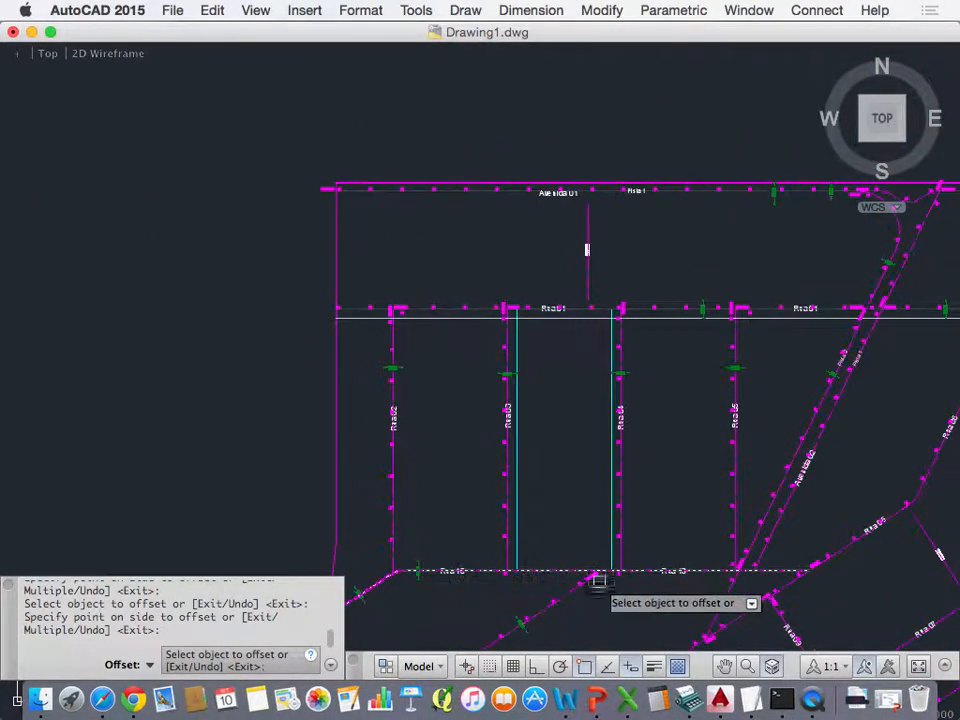
left_click(553, 568)
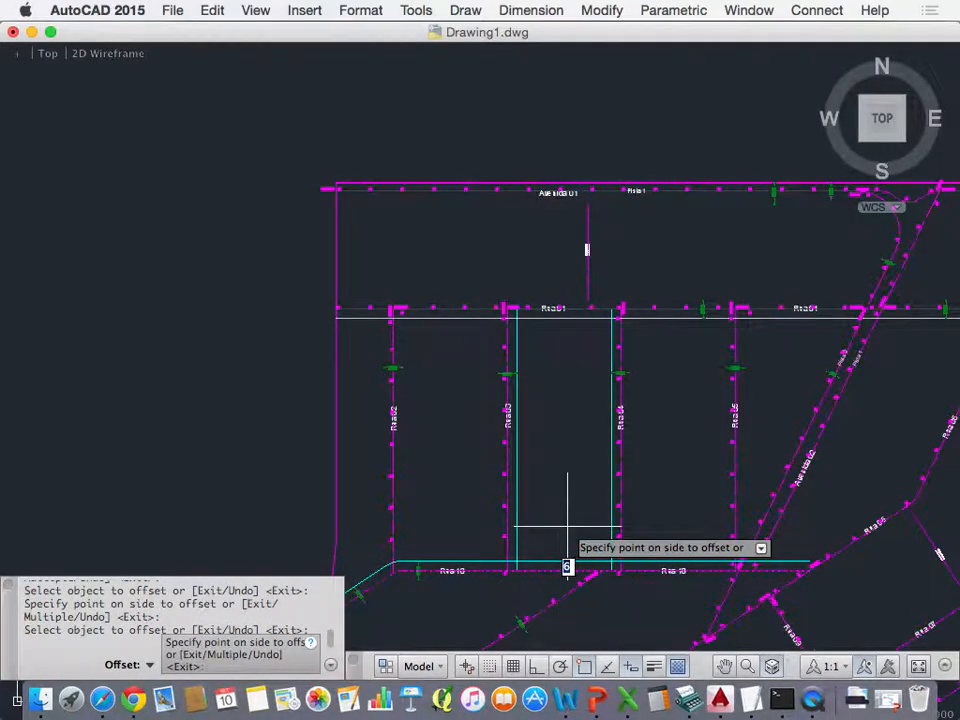
left_click(567, 563)
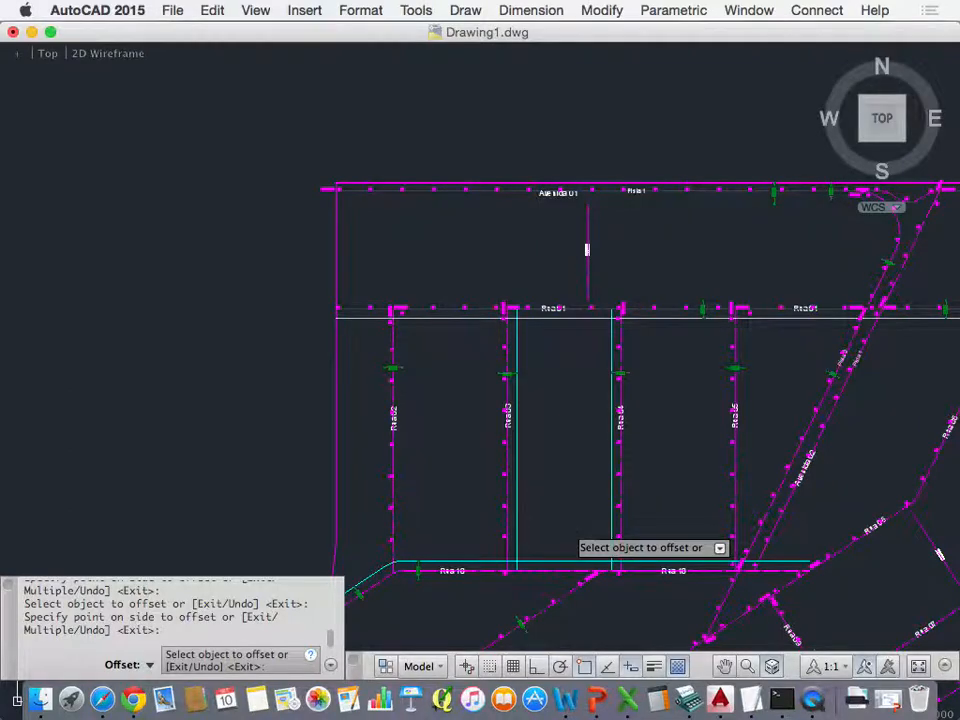
key("Escape")
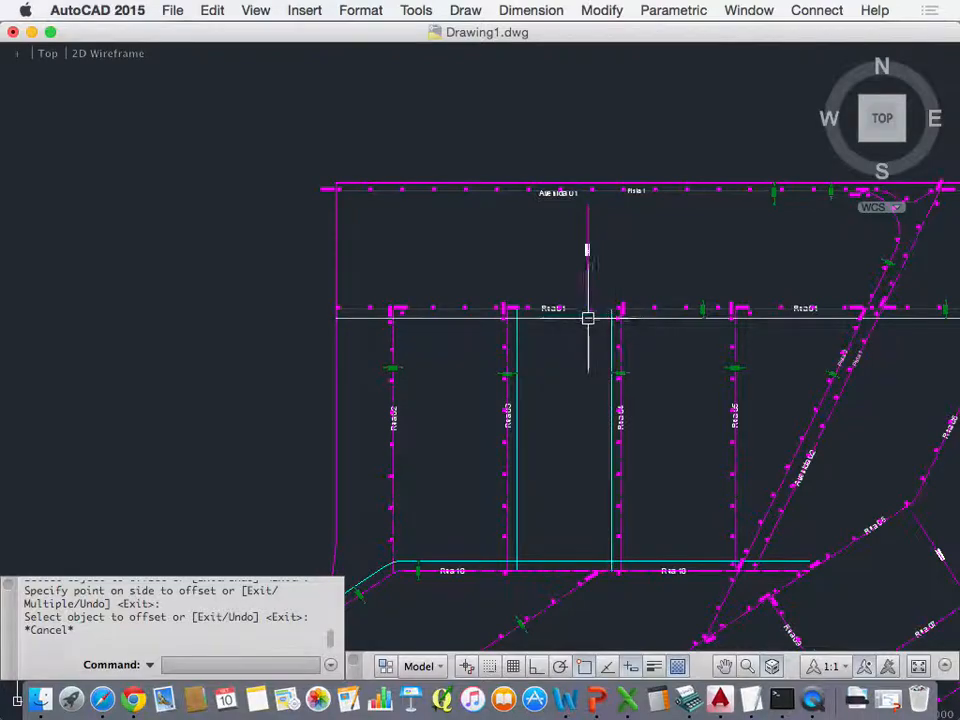
Step: Fillet the Rua 01 and Rua 04 offset lines with radius 0 to form the block's sharp northeast corner
scroll(530, 322, "up", 5)
scroll(528, 324, "down", 3)
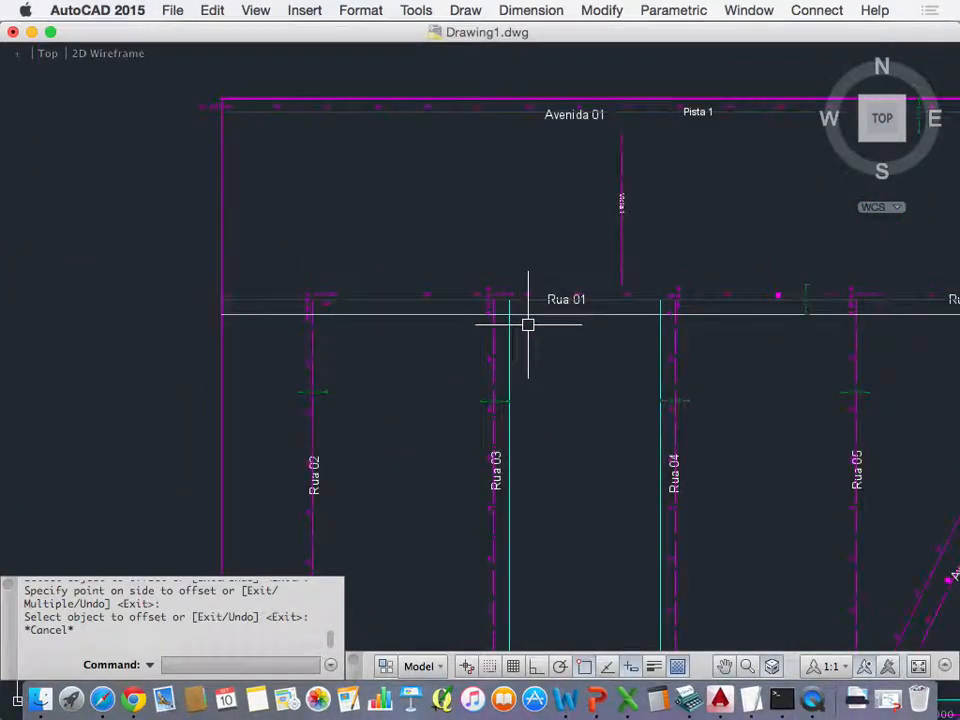
scroll(533, 326, "down", 3)
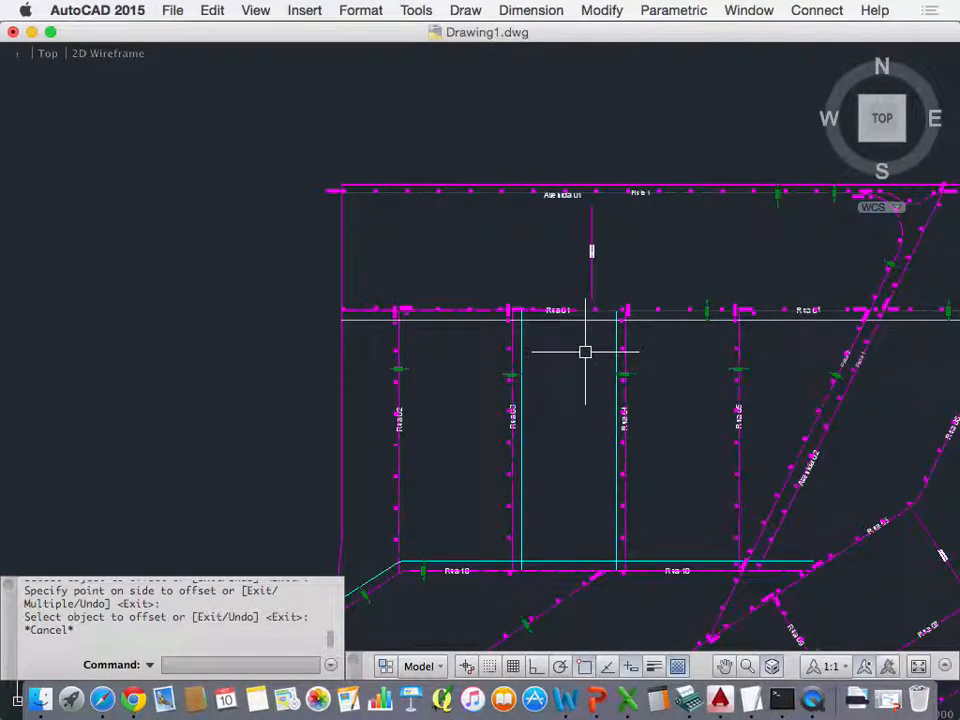
type("F")
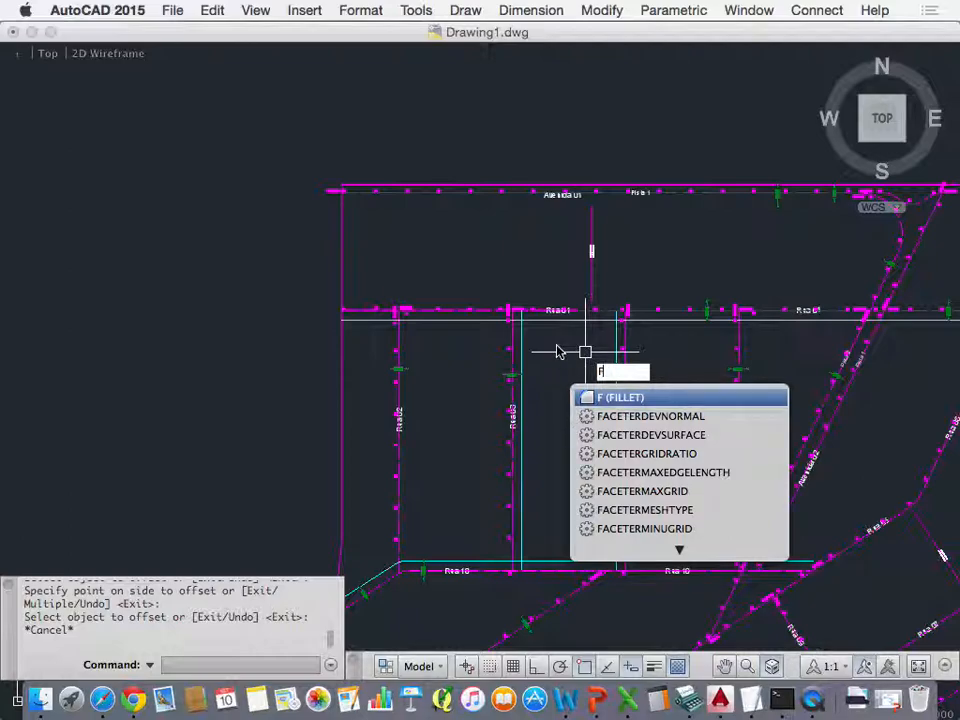
left_click(653, 398)
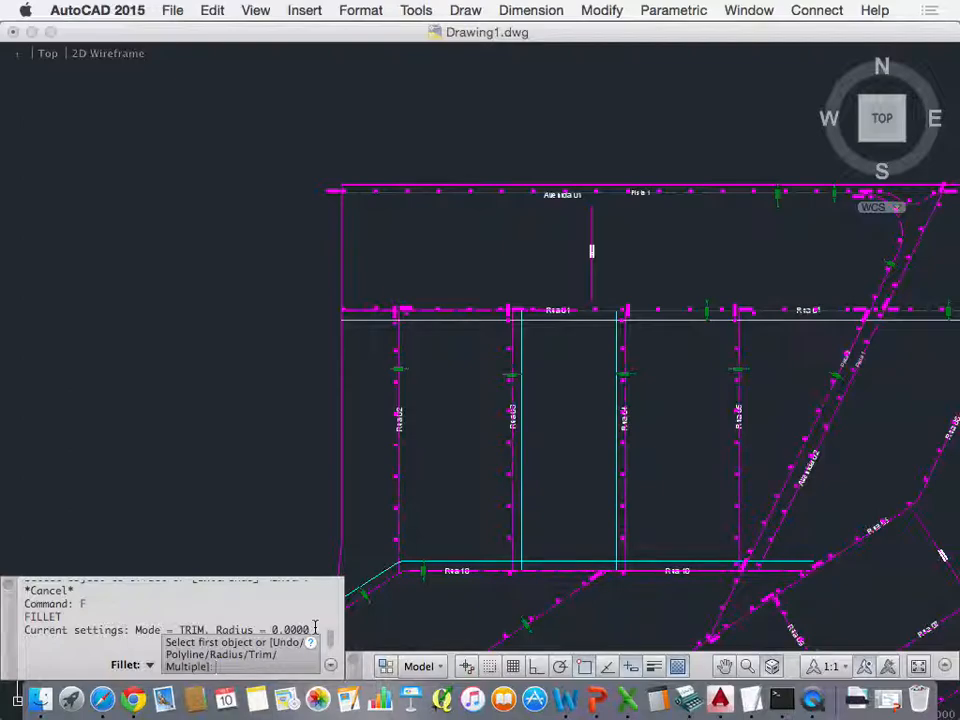
left_click(577, 323)
left_click(614, 345)
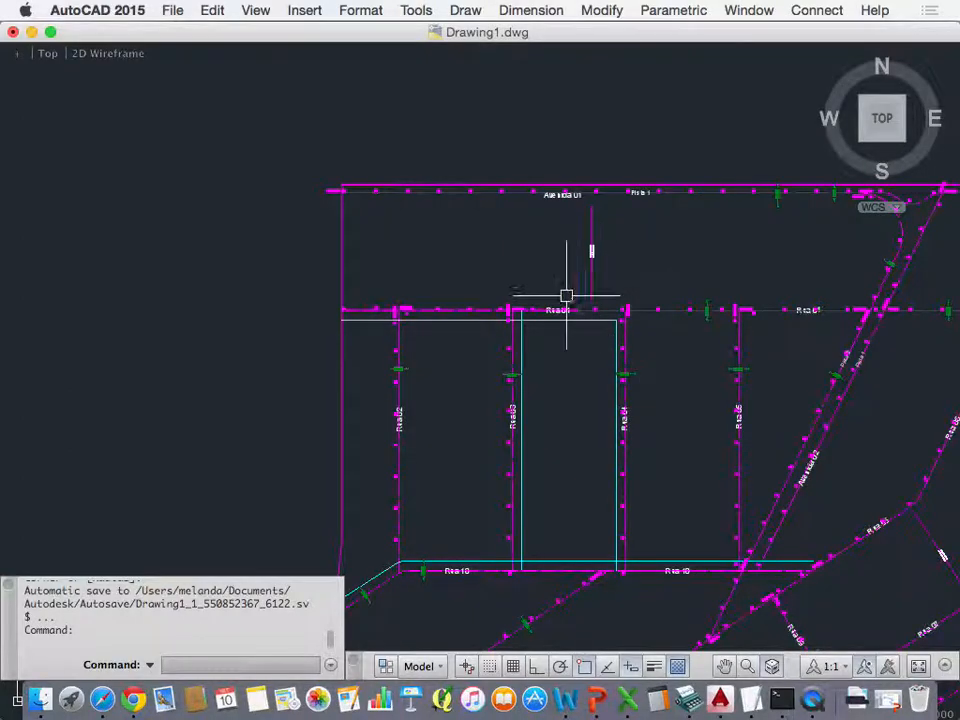
scroll(610, 331, "up", 5)
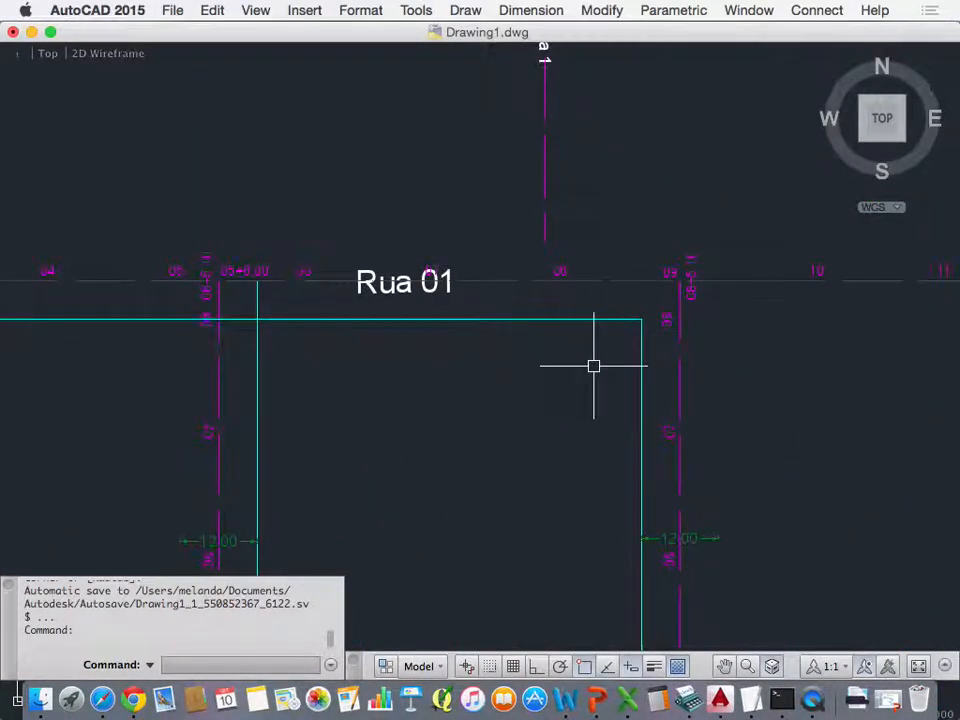
Step: Fillet the Rua 01 and Rua 04 offset lines with radius 9 to round the block's northeast corner
type("F")
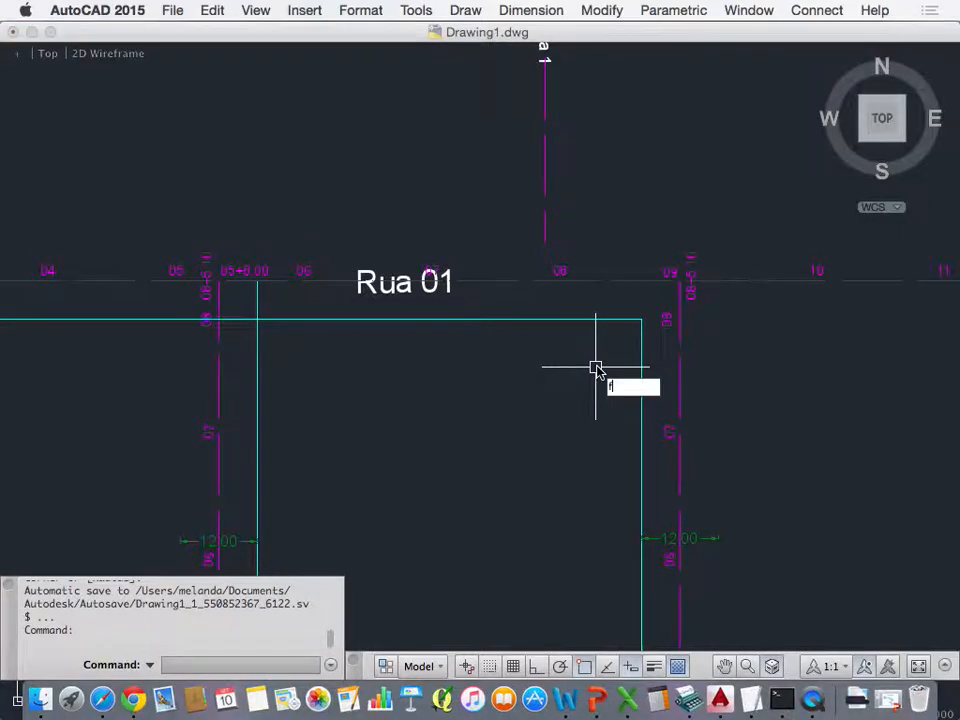
key("Return")
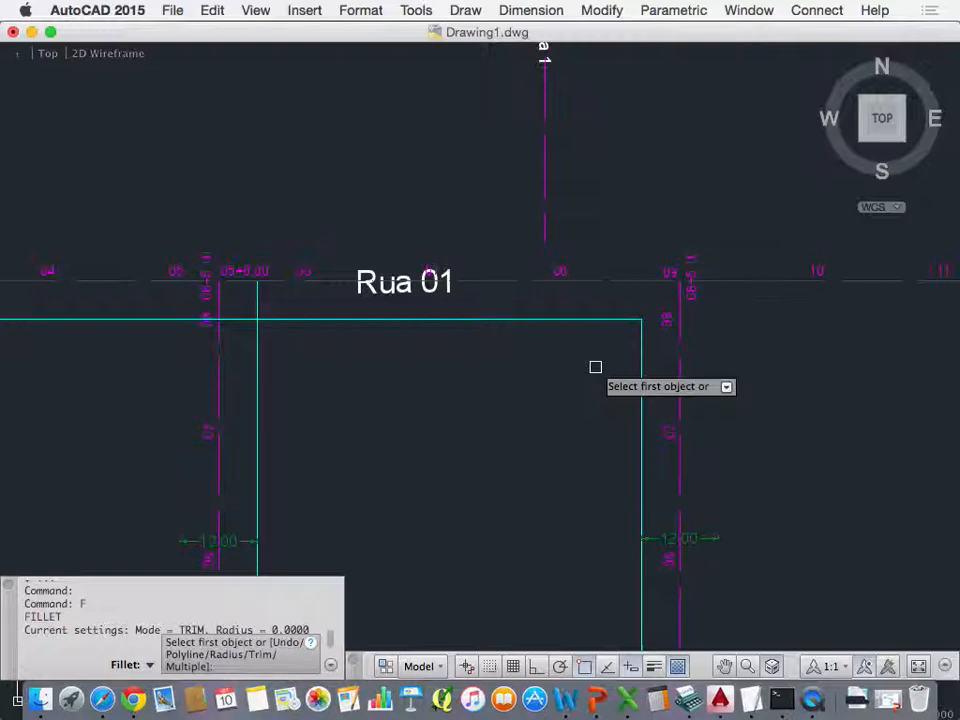
type("r")
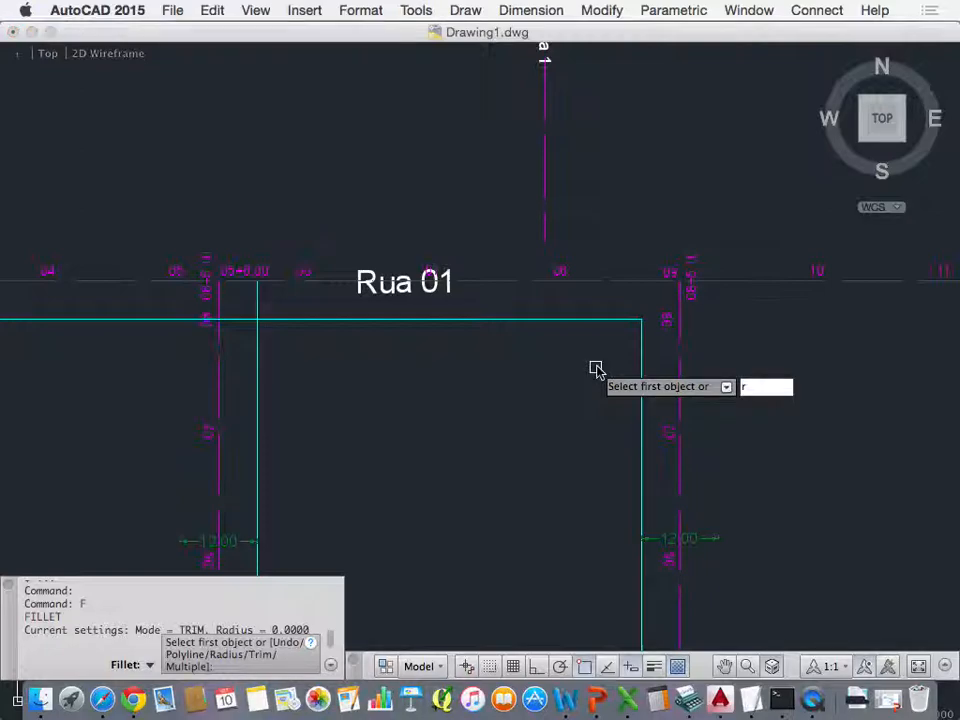
key("Return")
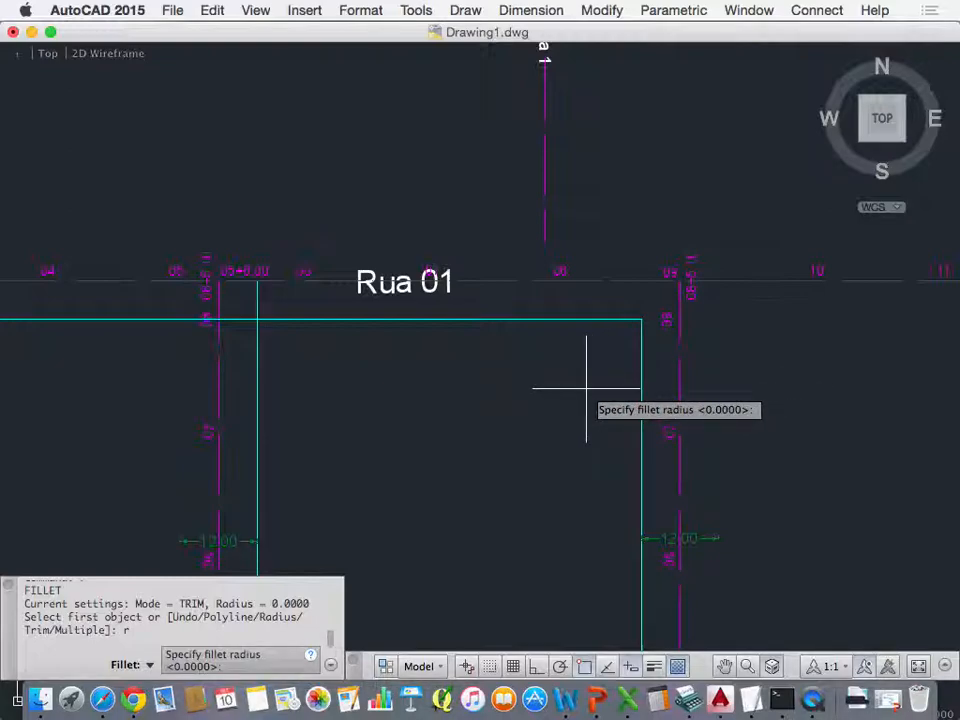
type("9")
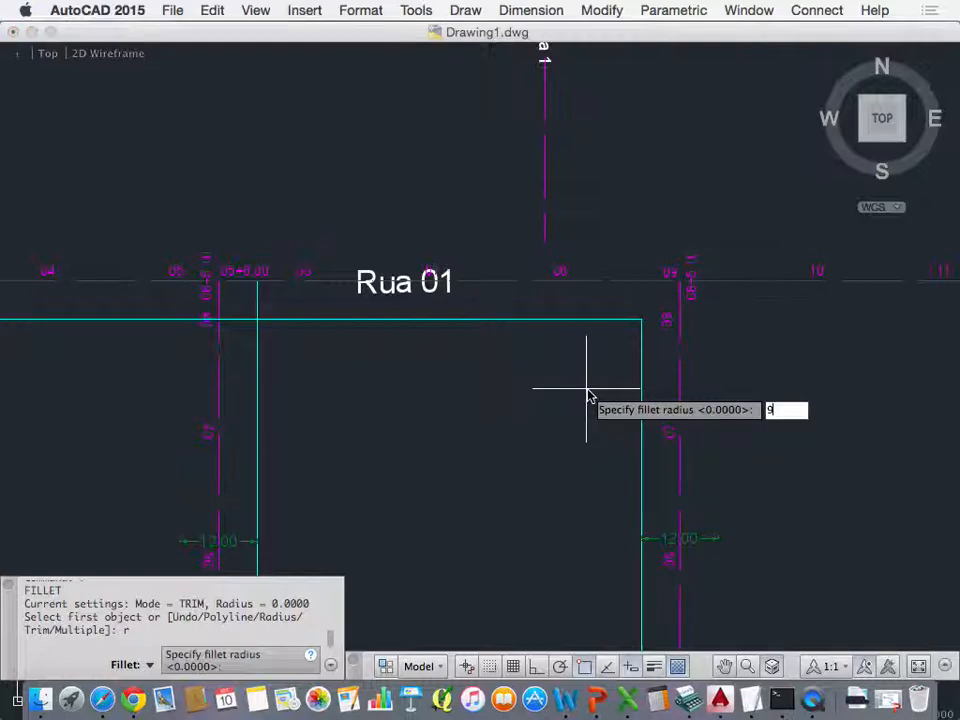
key("Return")
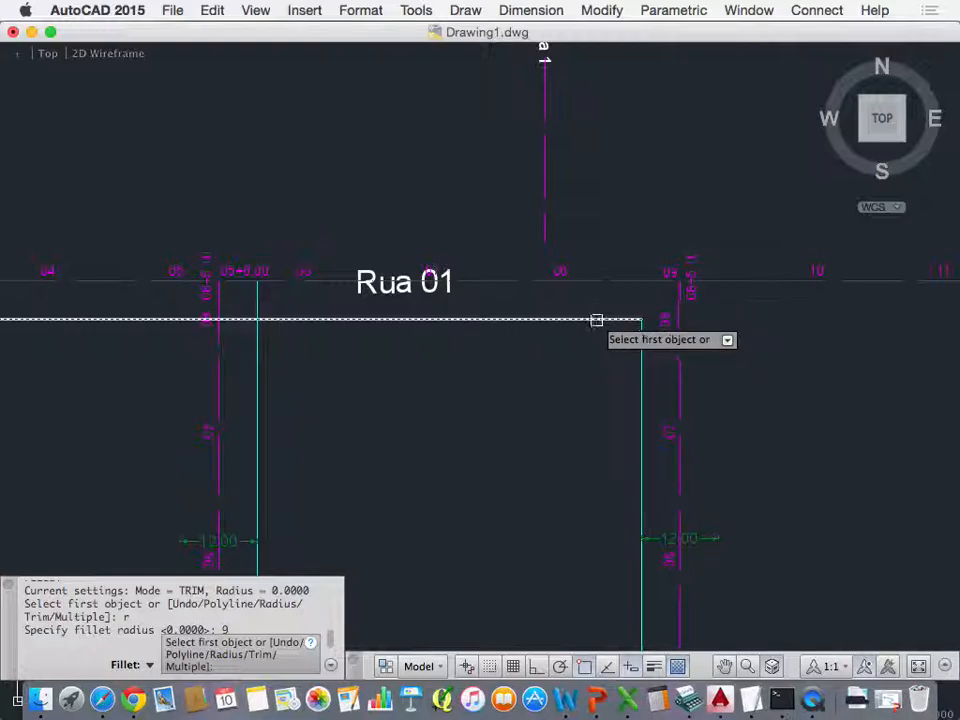
left_click(526, 320)
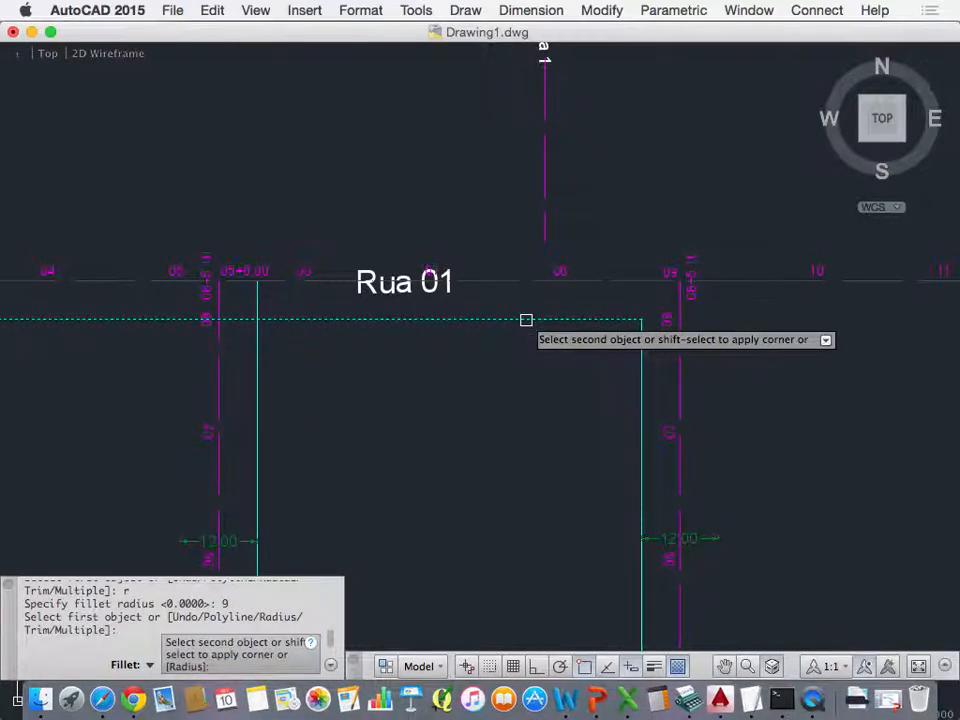
left_click(639, 408)
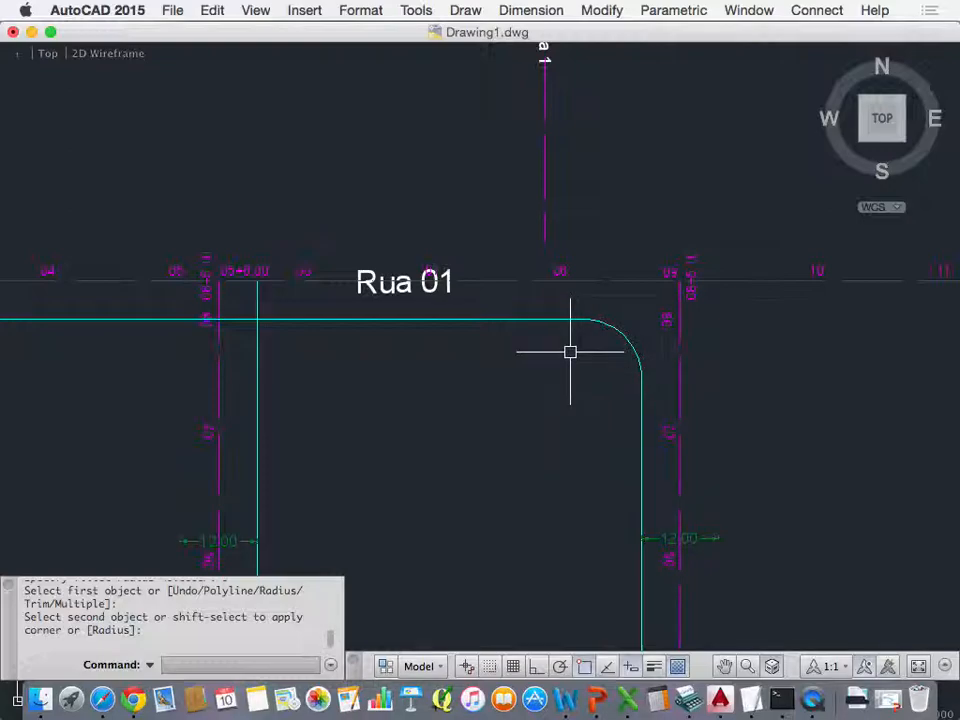
Step: Fillet the Rua 01 and Rua 03 offset lines with radius 9 to round the block's northwest corner
scroll(570, 352, "down", 8)
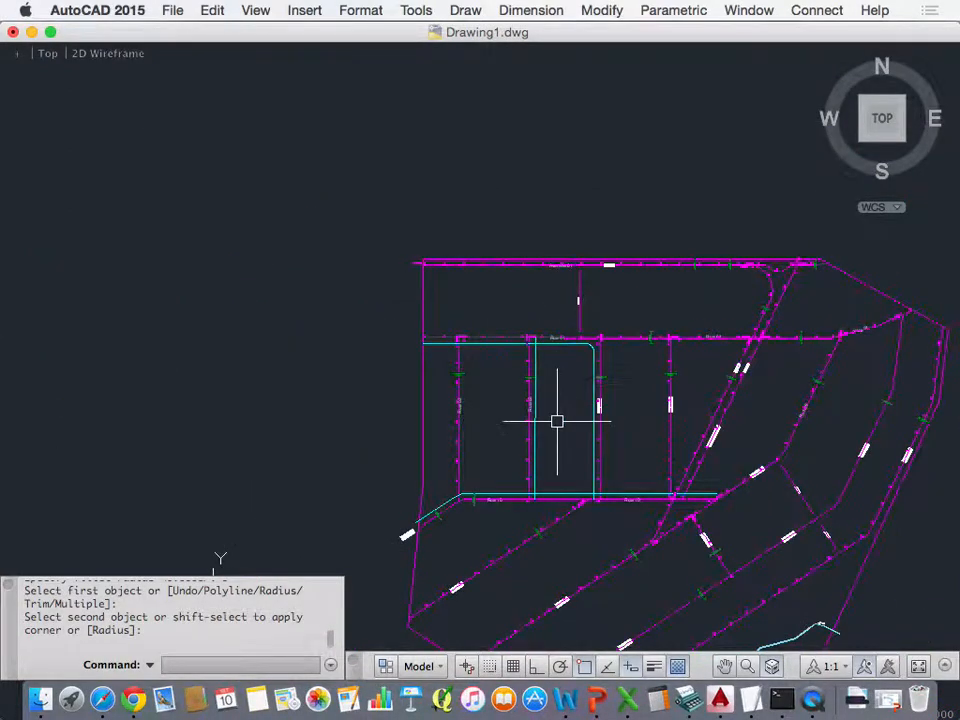
scroll(557, 421, "up", 3)
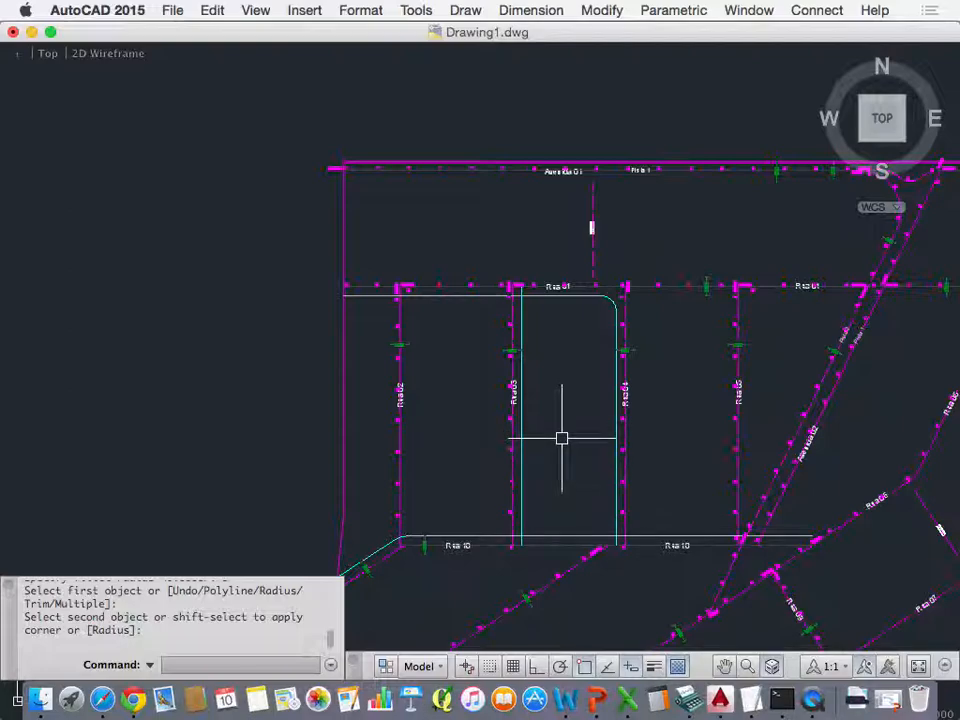
type("f")
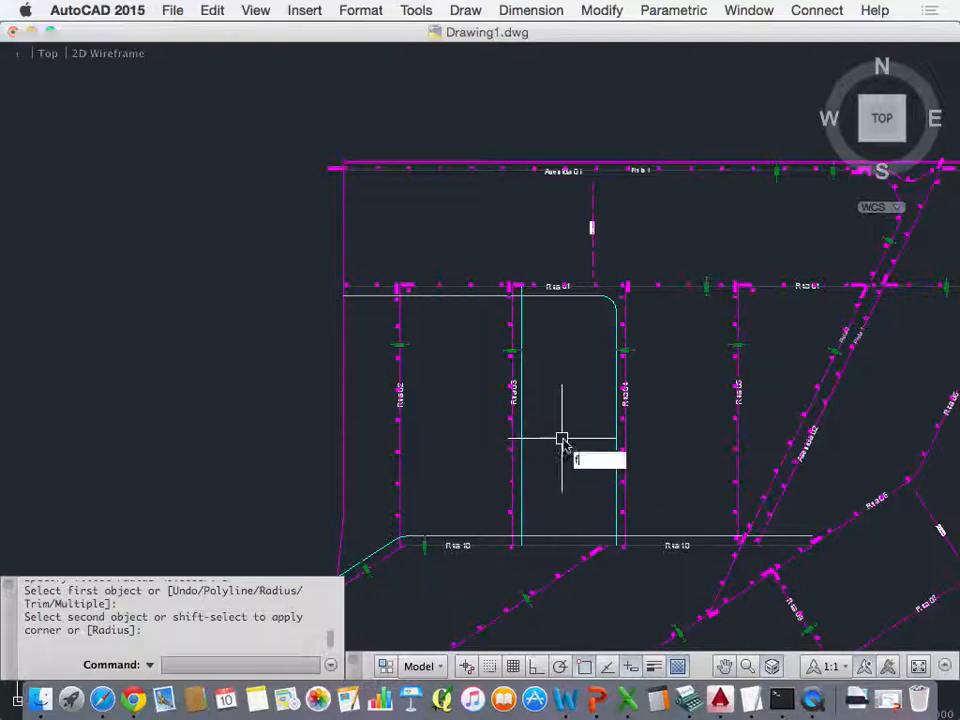
key("Return")
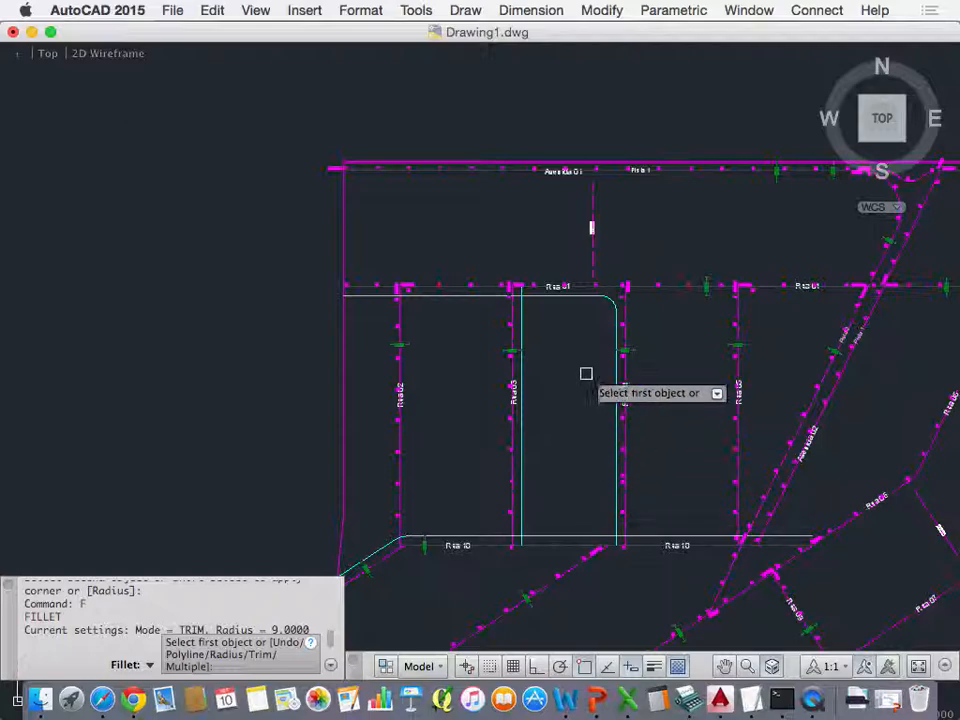
left_click(542, 297)
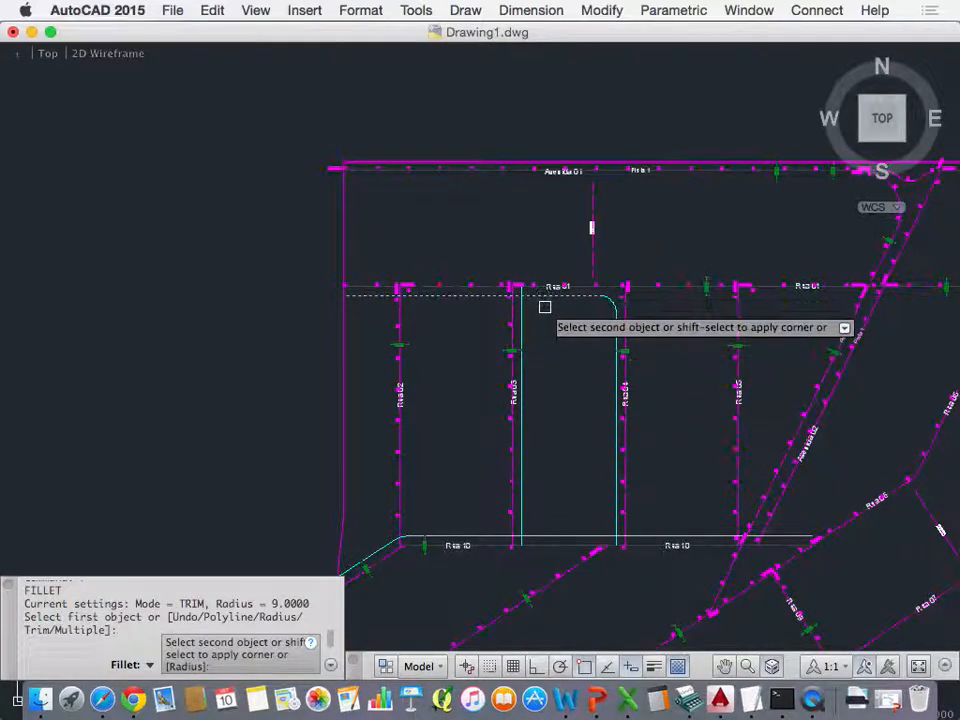
left_click(522, 315)
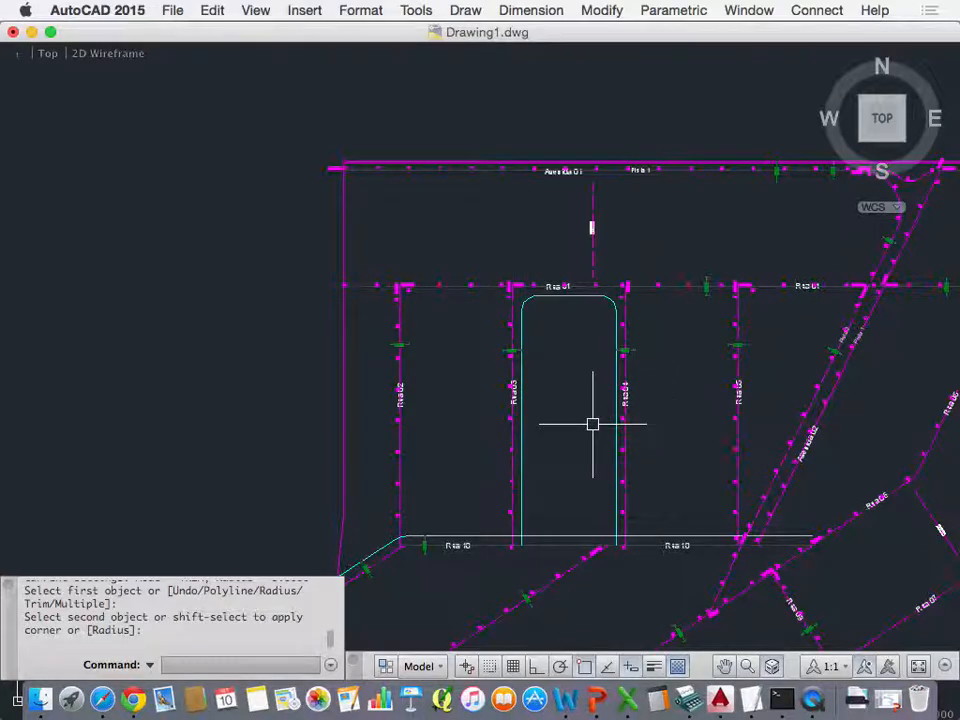
Step: Fillet the Rua 10 and Rua 04 offset lines with radius 9 to round the block's southeast corner
key("Return")
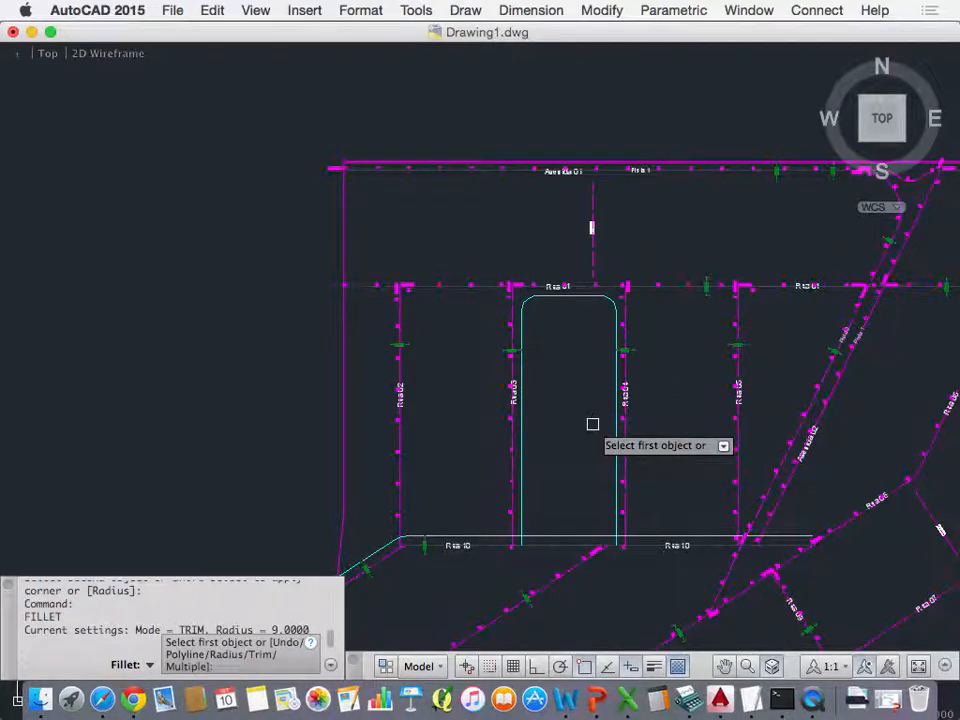
left_click(617, 502)
left_click(594, 539)
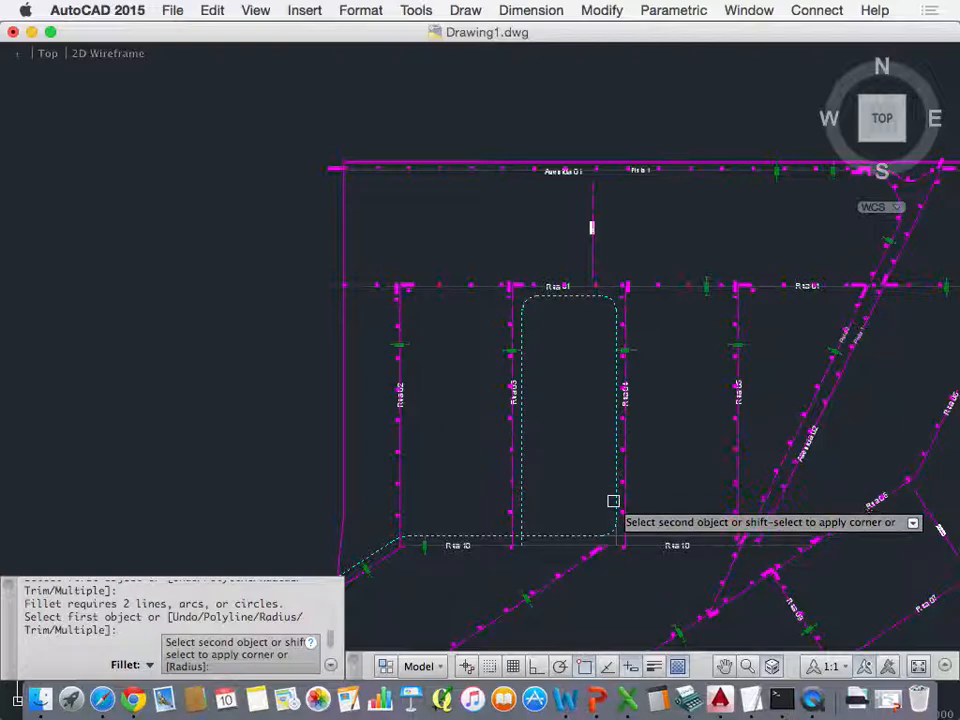
scroll(617, 525, "up", 5)
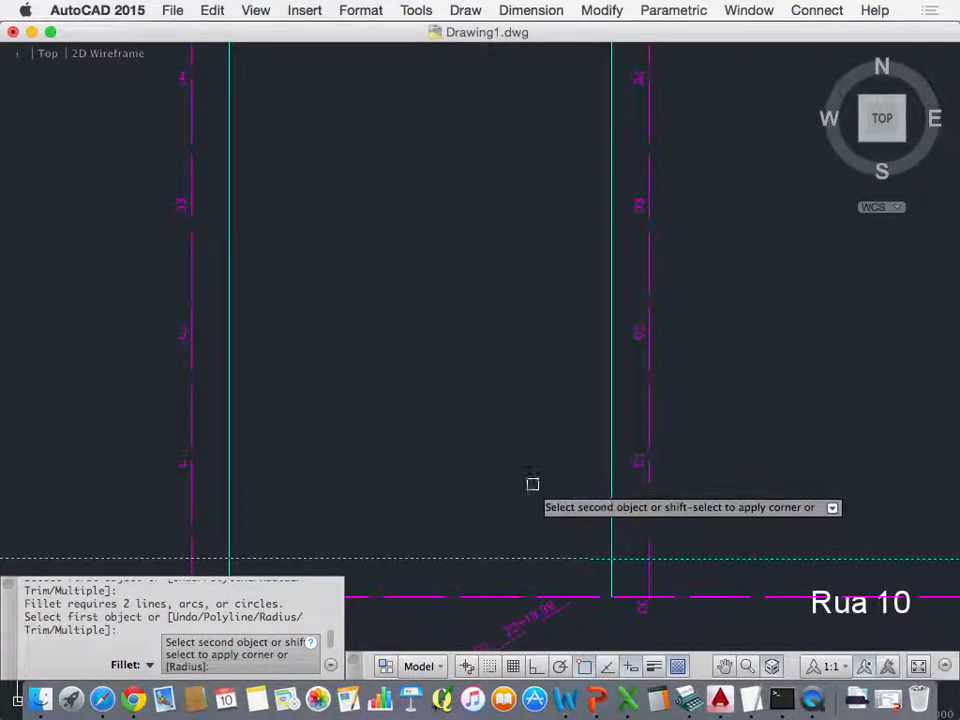
left_click(611, 413)
scroll(531, 418, "down", 3)
scroll(531, 423, "down", 3)
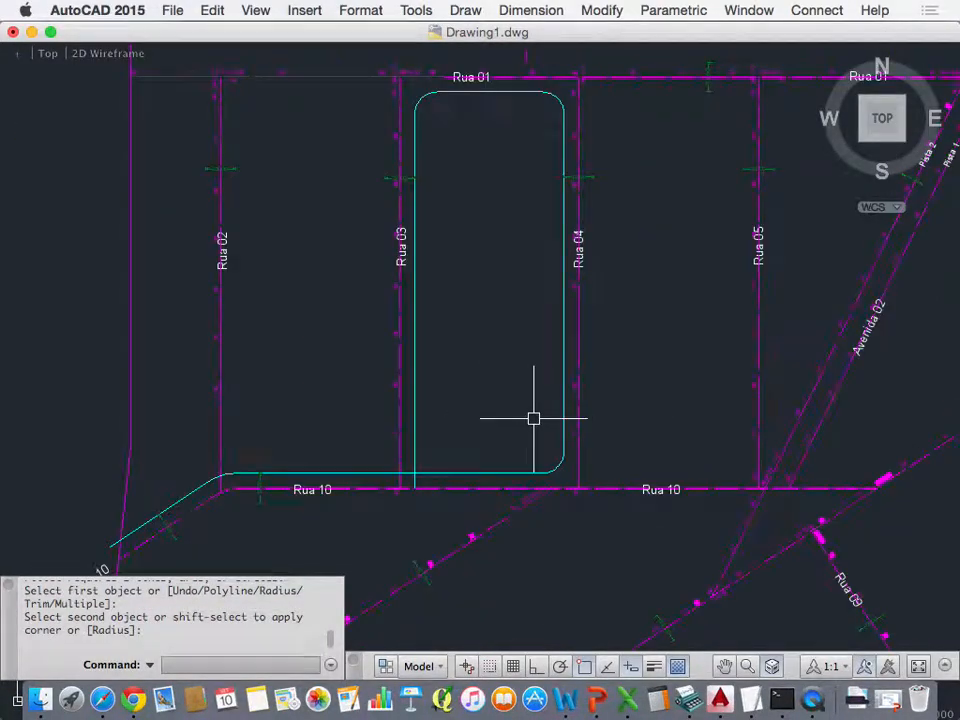
key("Return")
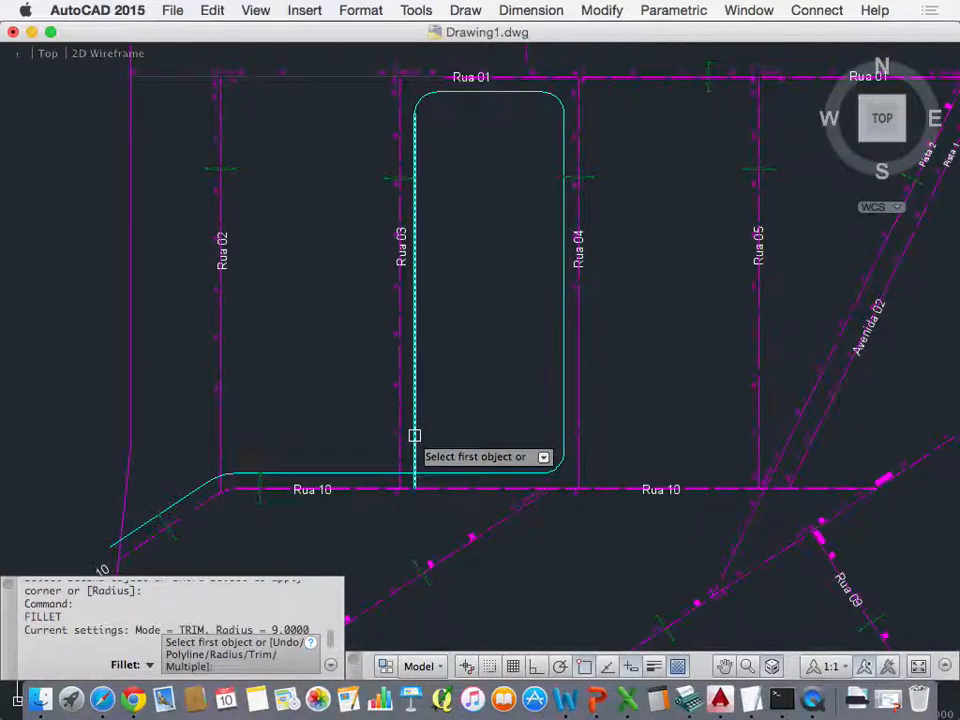
left_click(415, 438)
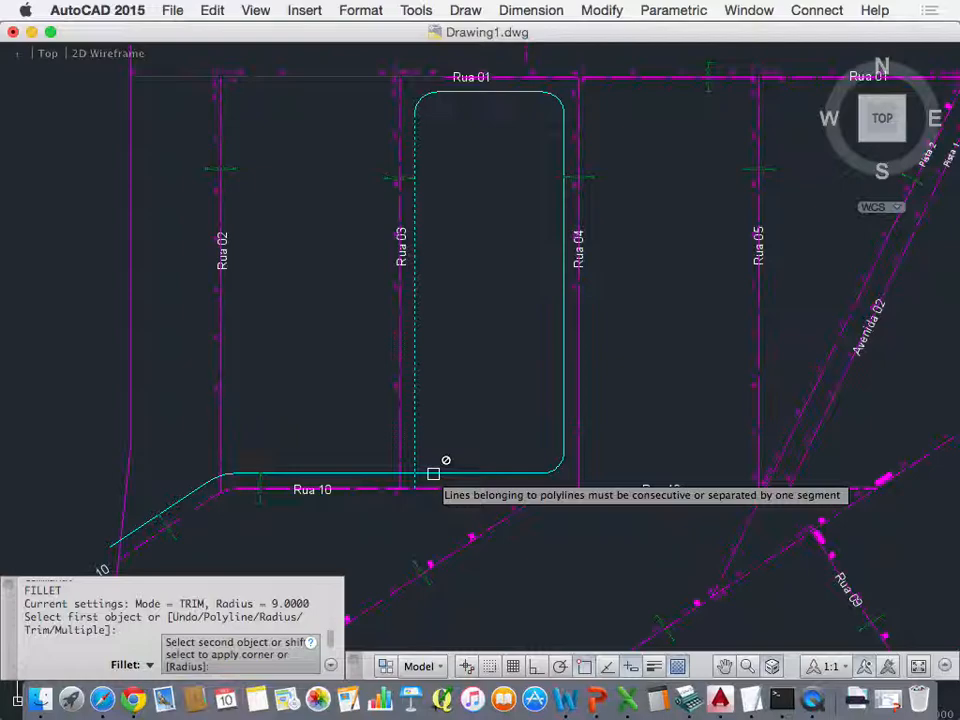
key("Escape")
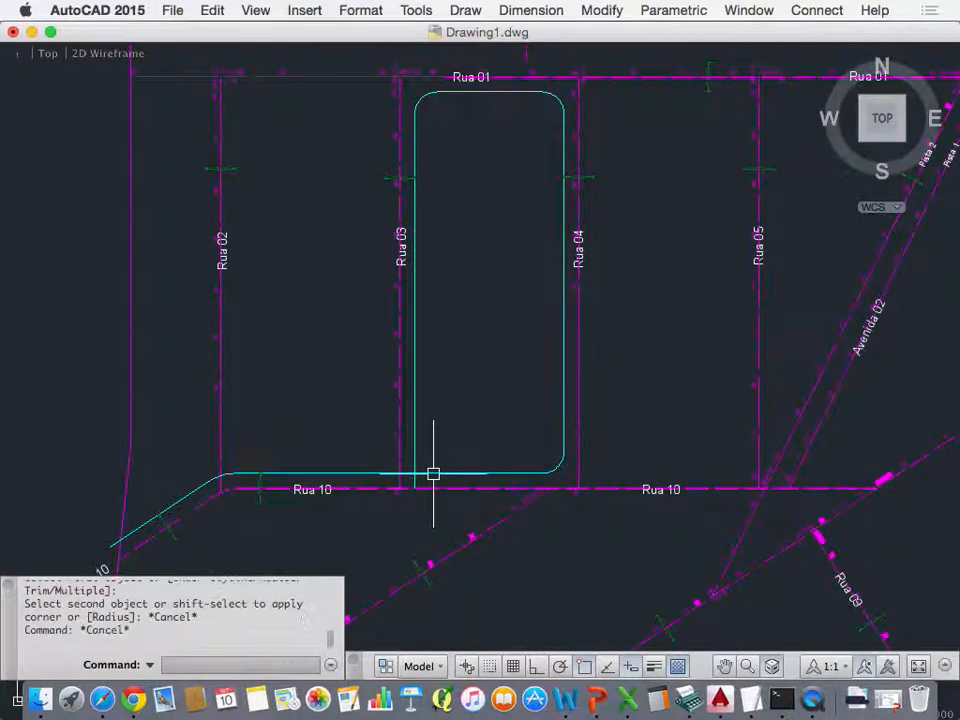
Step: Explode the joined block outline polyline between Rua 03 and Rua 04 into separate lines and arcs
type("EXPLODE")
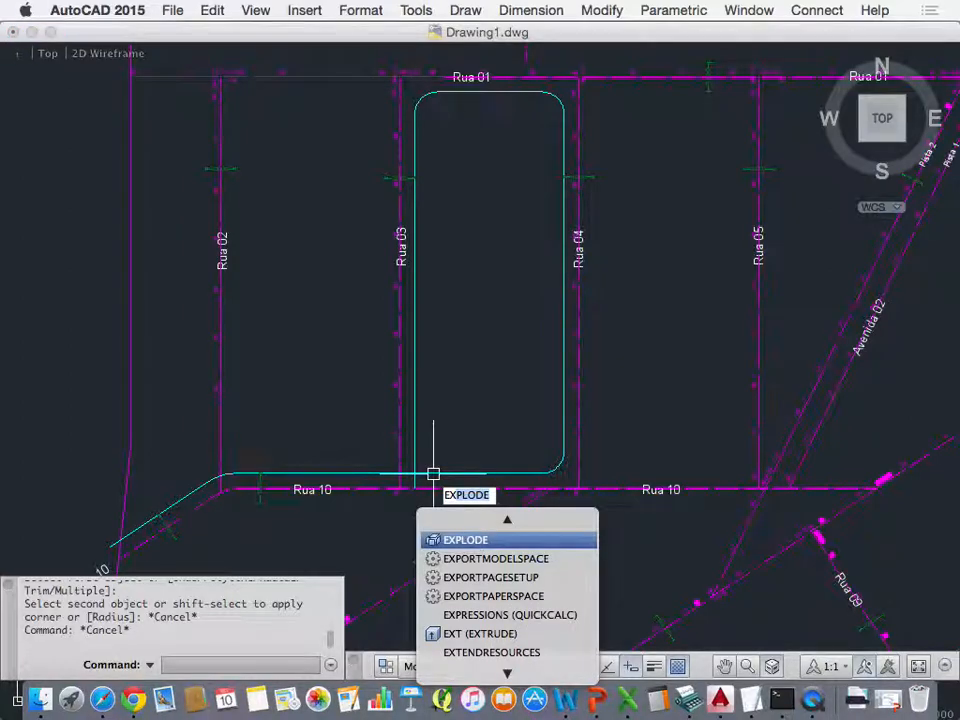
key("Up")
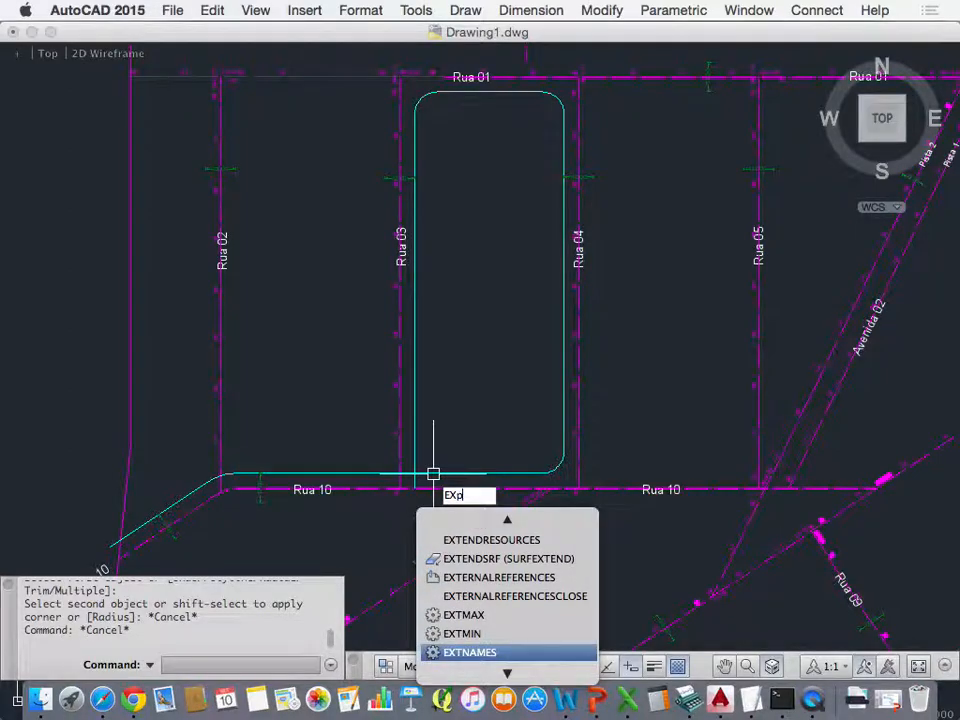
type("P")
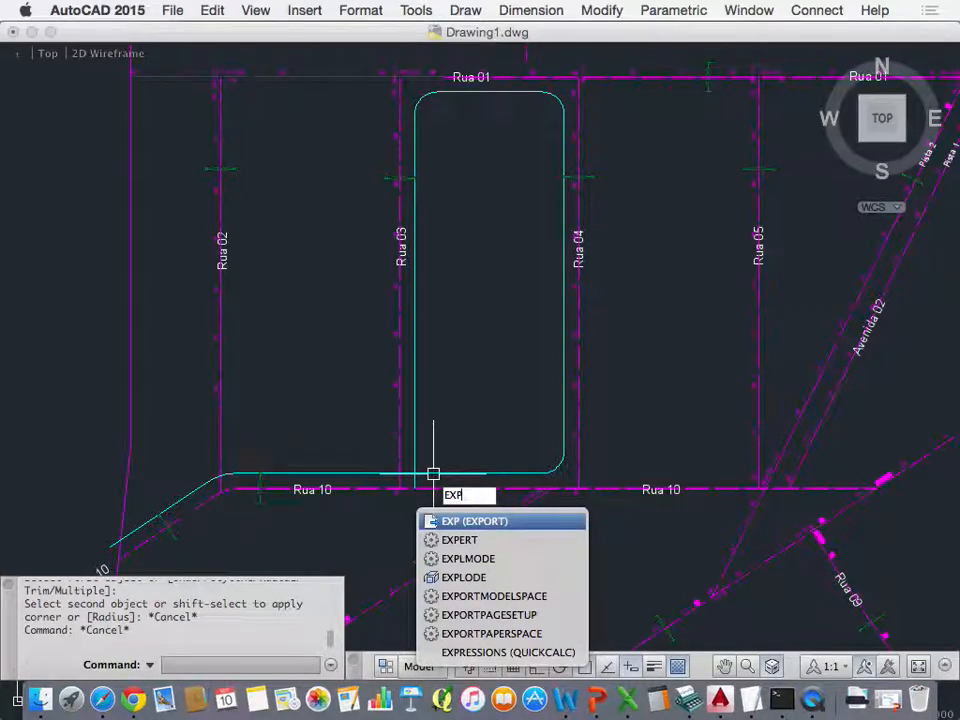
left_click(514, 577)
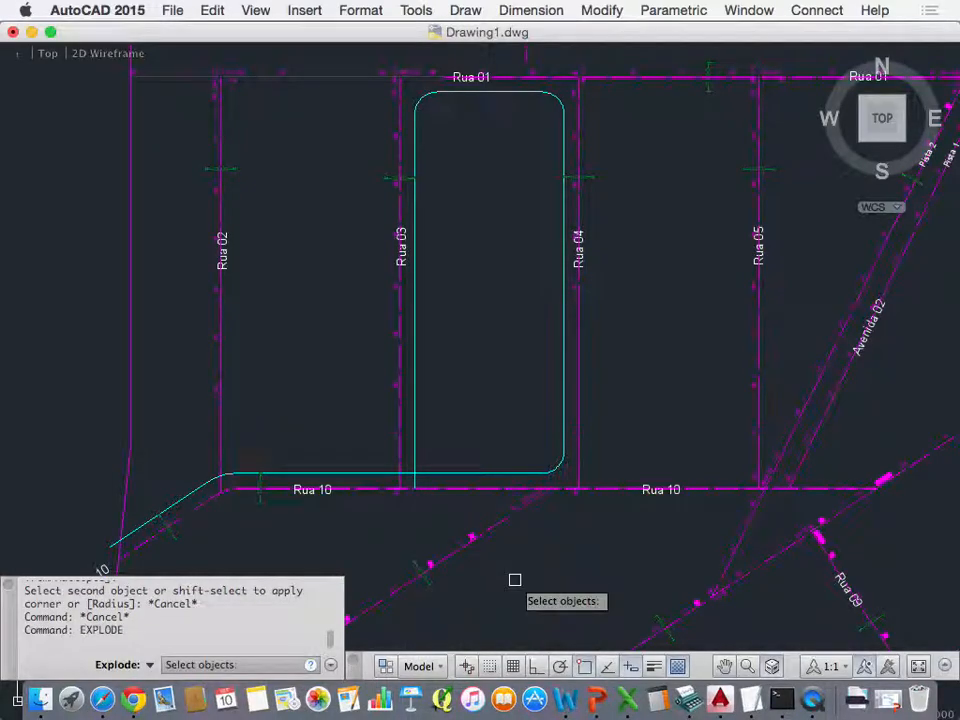
left_click(484, 471)
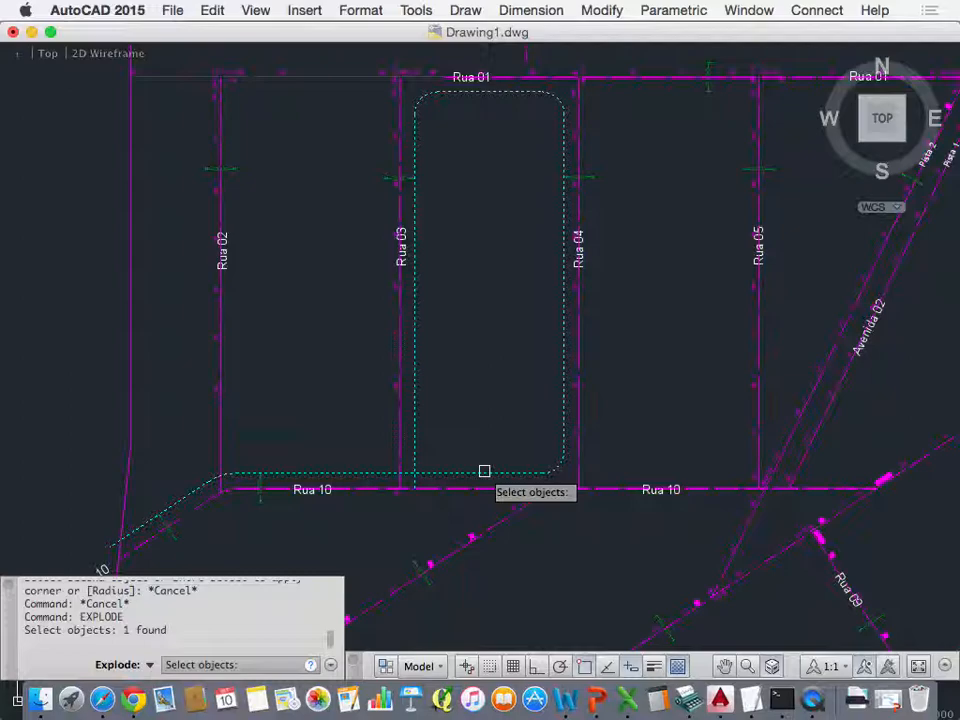
key("Return")
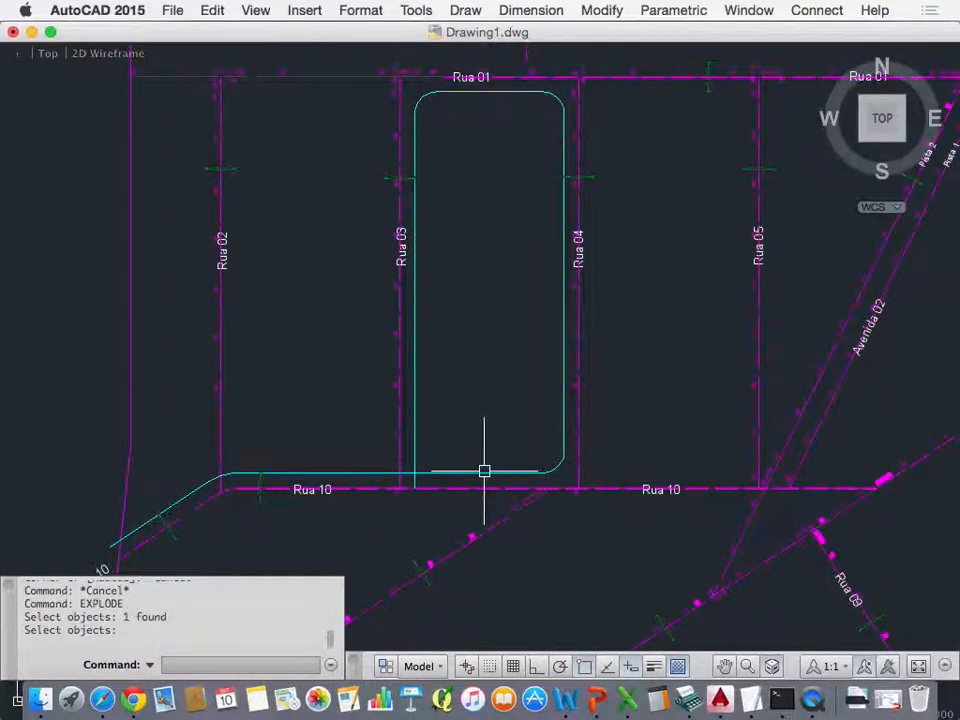
Step: Fillet the exploded Rua 10 and Rua 03 offset lines with radius 9 to round the block's southwest corner
type("f")
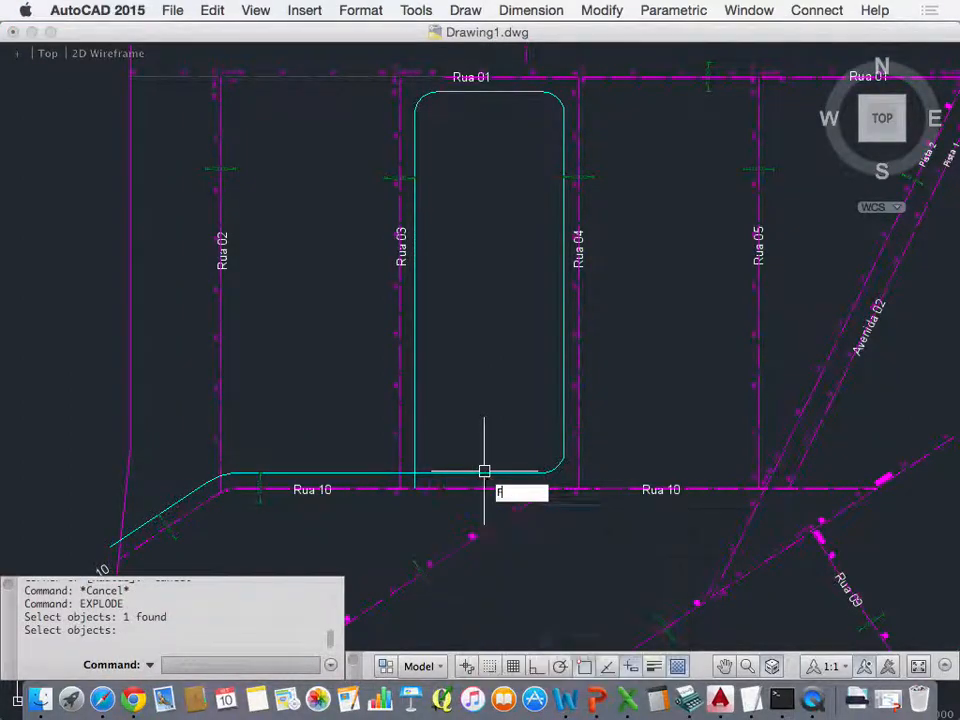
key("Return")
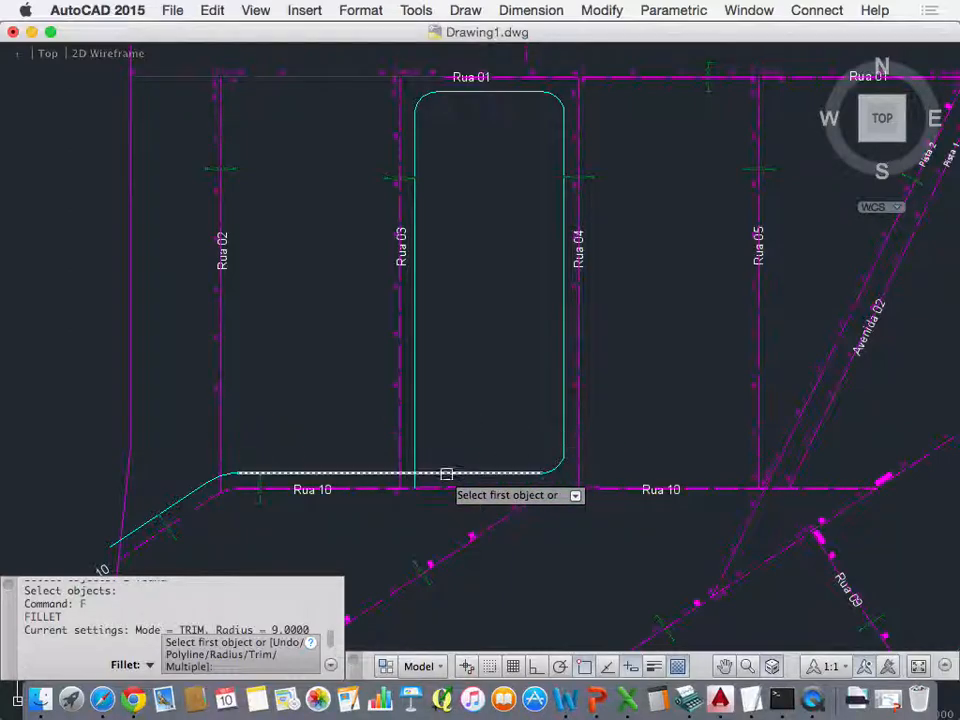
left_click(446, 471)
left_click(414, 437)
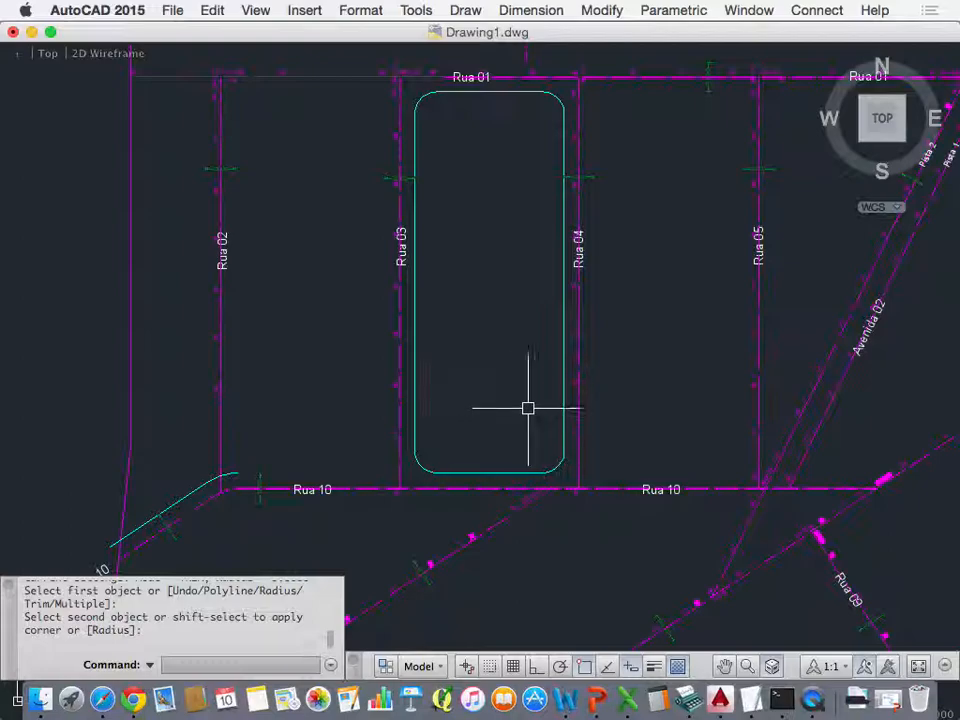
Step: Erase the leftover arc and slanted line of the Rua 10 offset near the south end of Rua 02
scroll(525, 408, "down", 4)
scroll(388, 436, "up", 6)
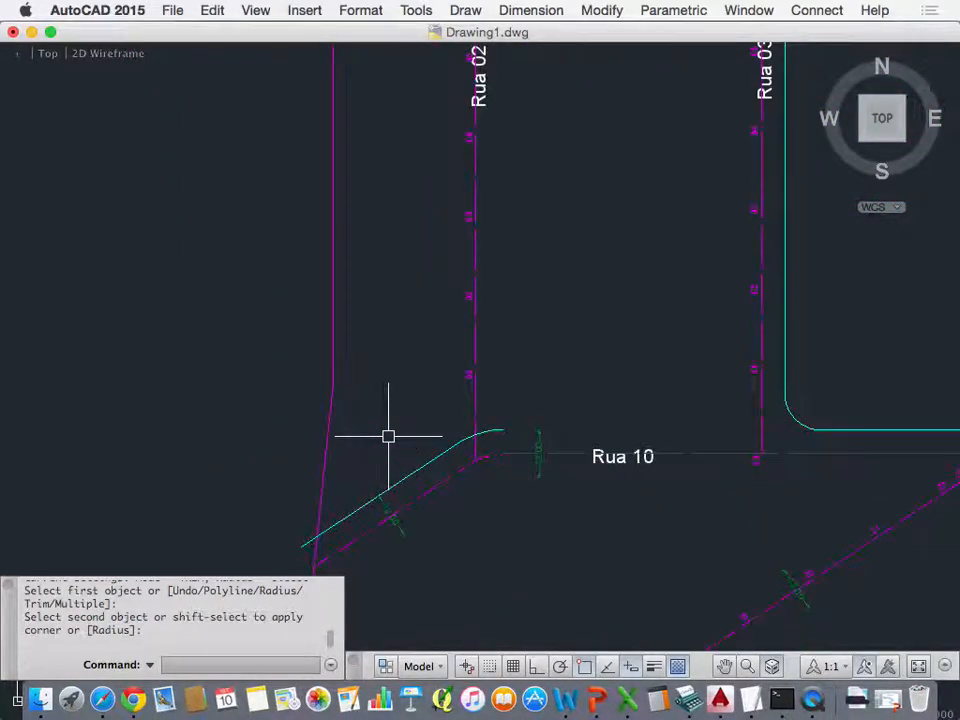
left_click(489, 431)
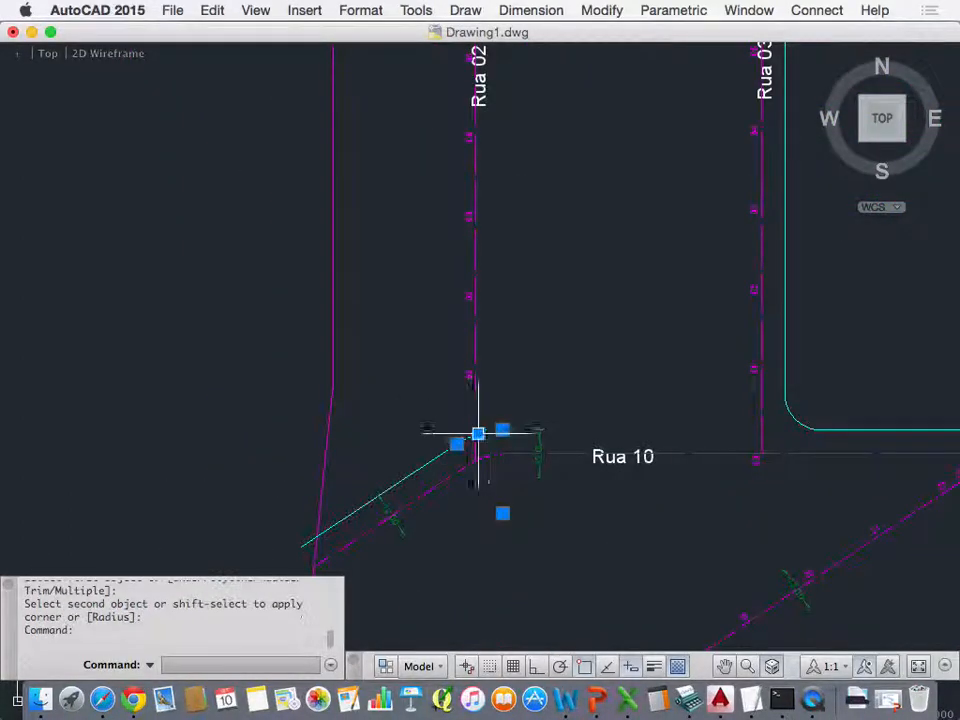
left_click(432, 461)
key("Delete")
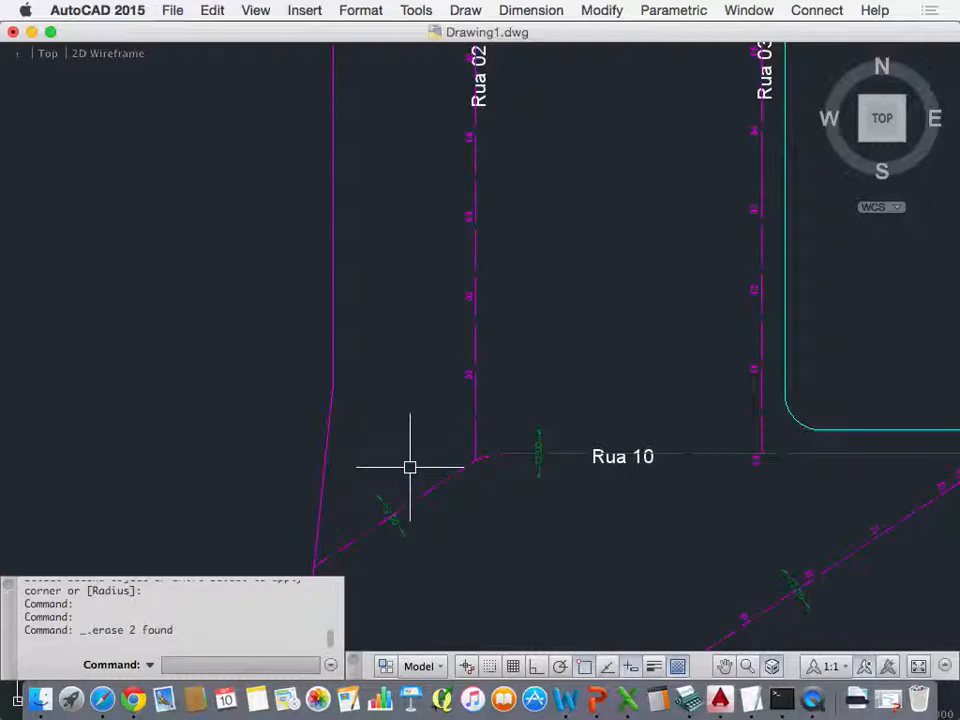
scroll(286, 371, "down", 3)
scroll(286, 371, "down", 2)
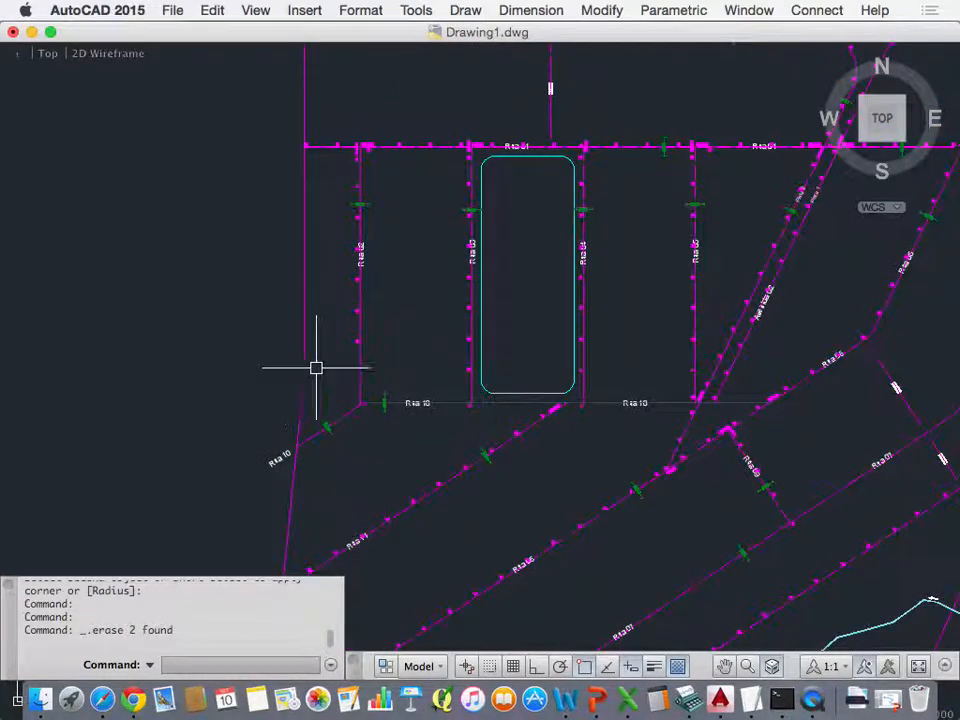